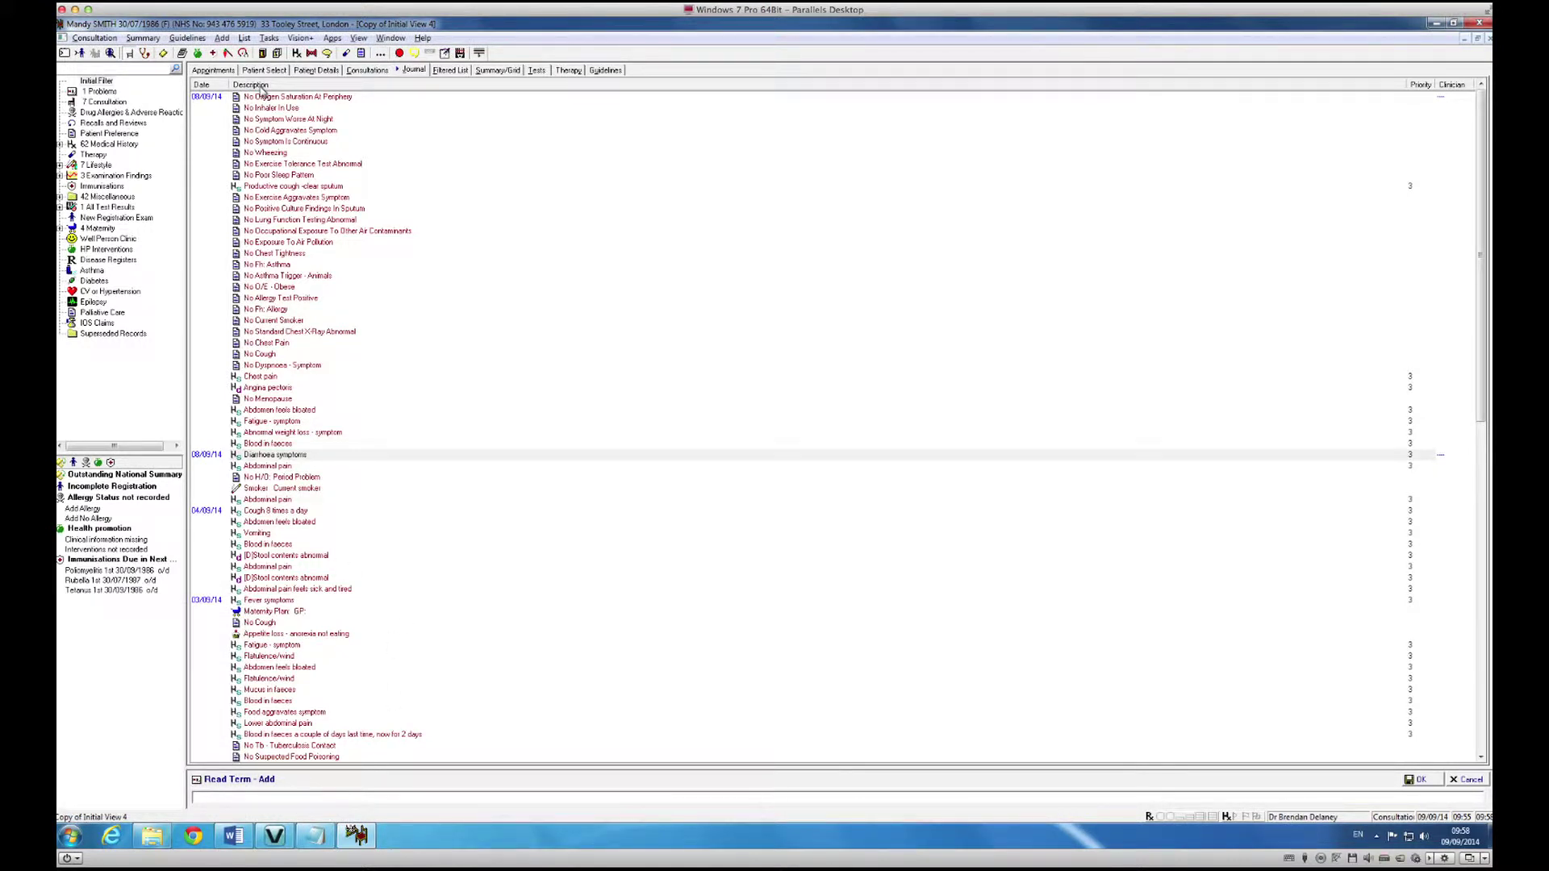
# - Start the diagnostic support tool for the open patient with Abdominal pain as the reason for encounter and acknowledge the possible diagnoses list
pyautogui.click(145, 55)
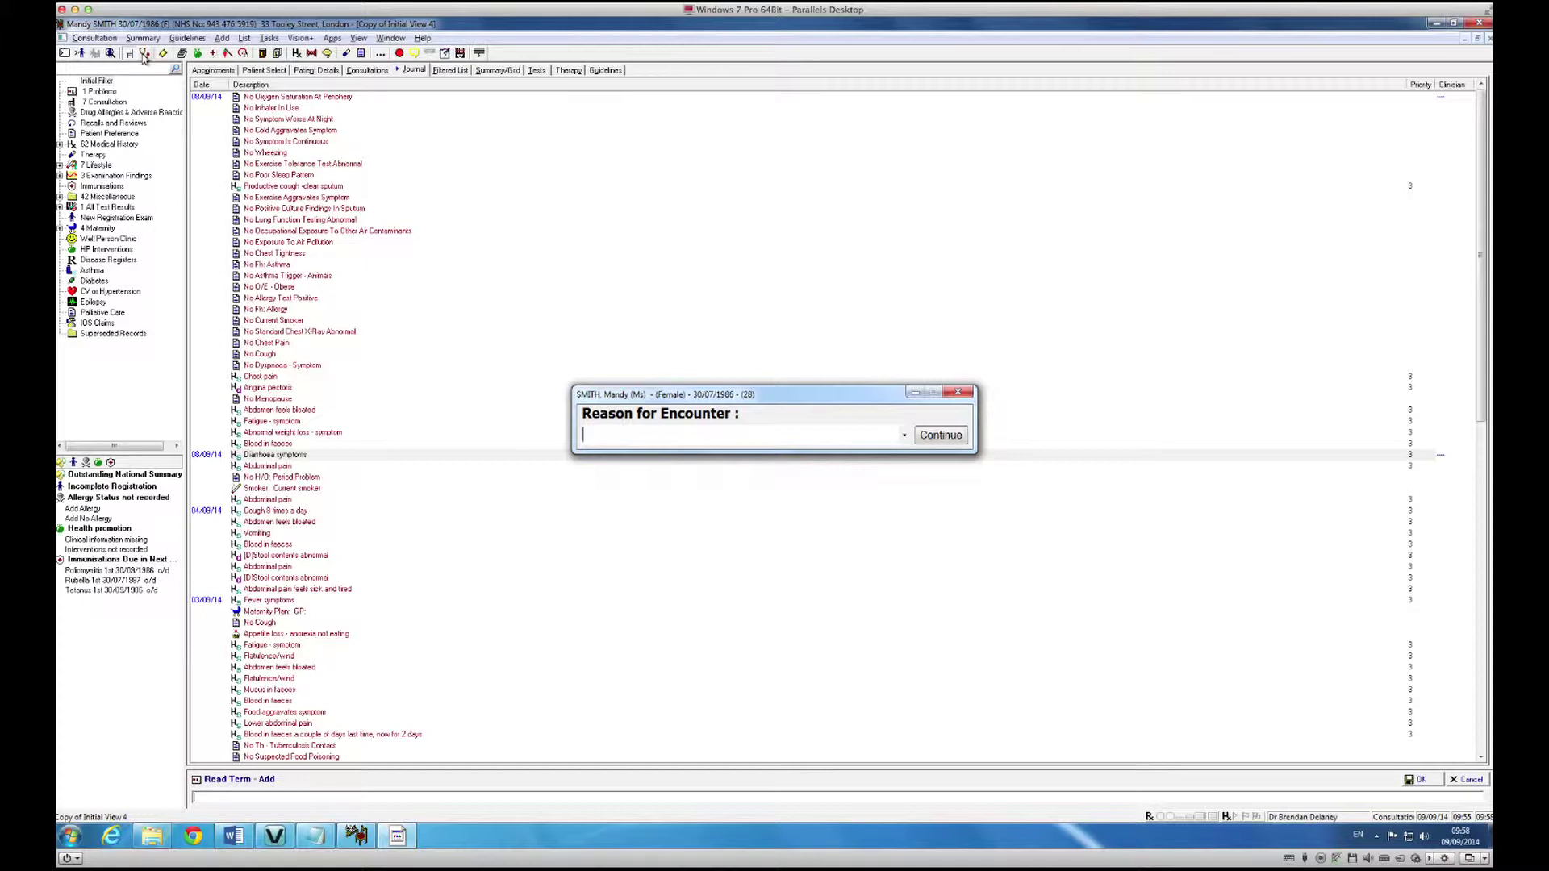
pyautogui.write('abdom')
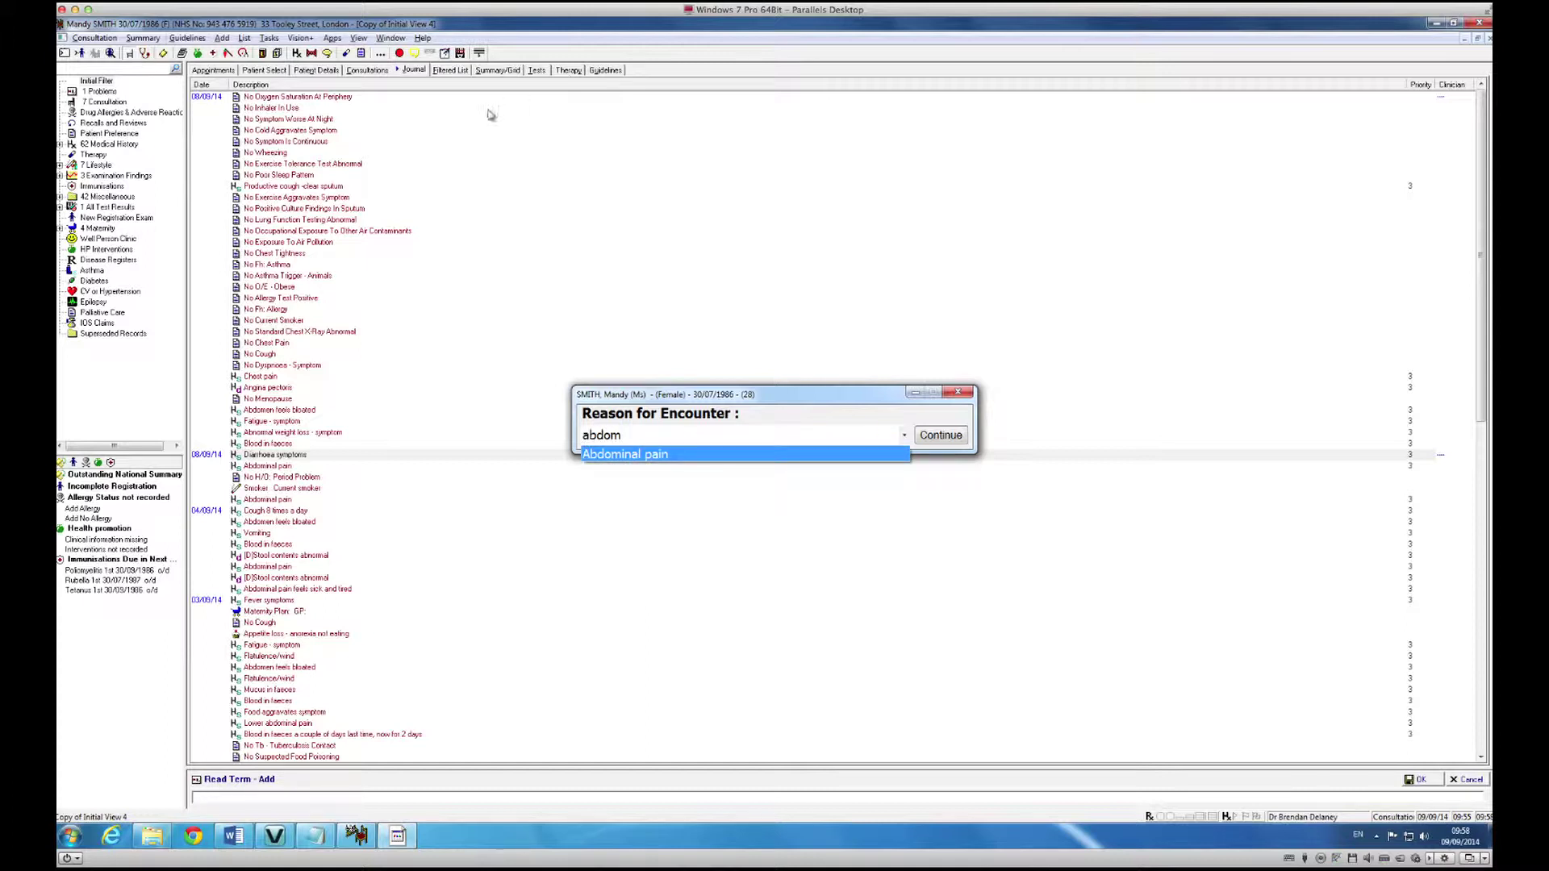
pyautogui.click(628, 453)
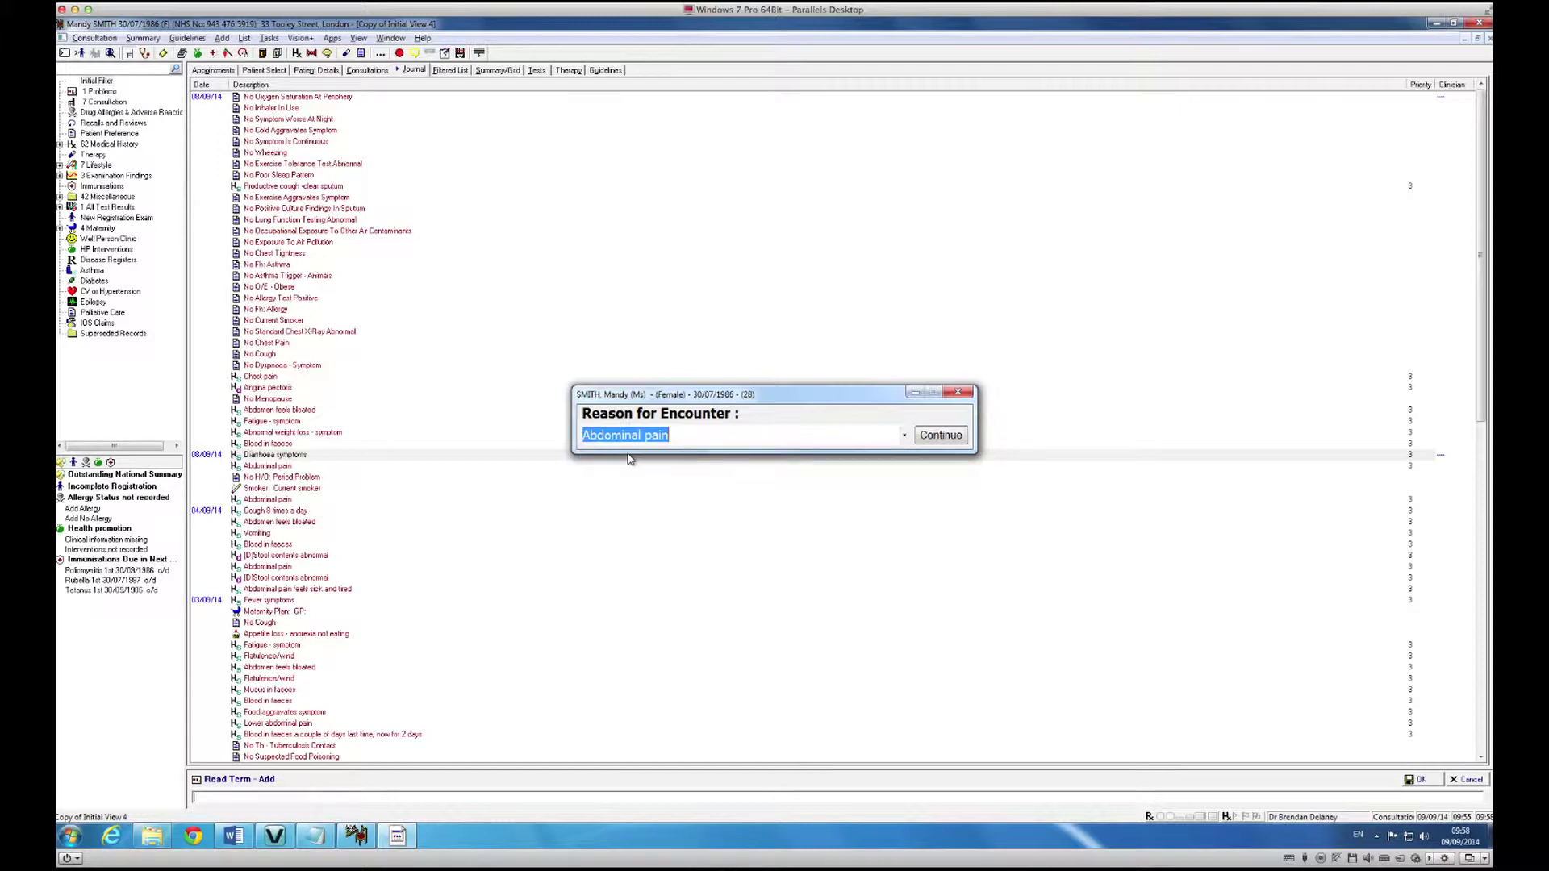
pyautogui.click(956, 442)
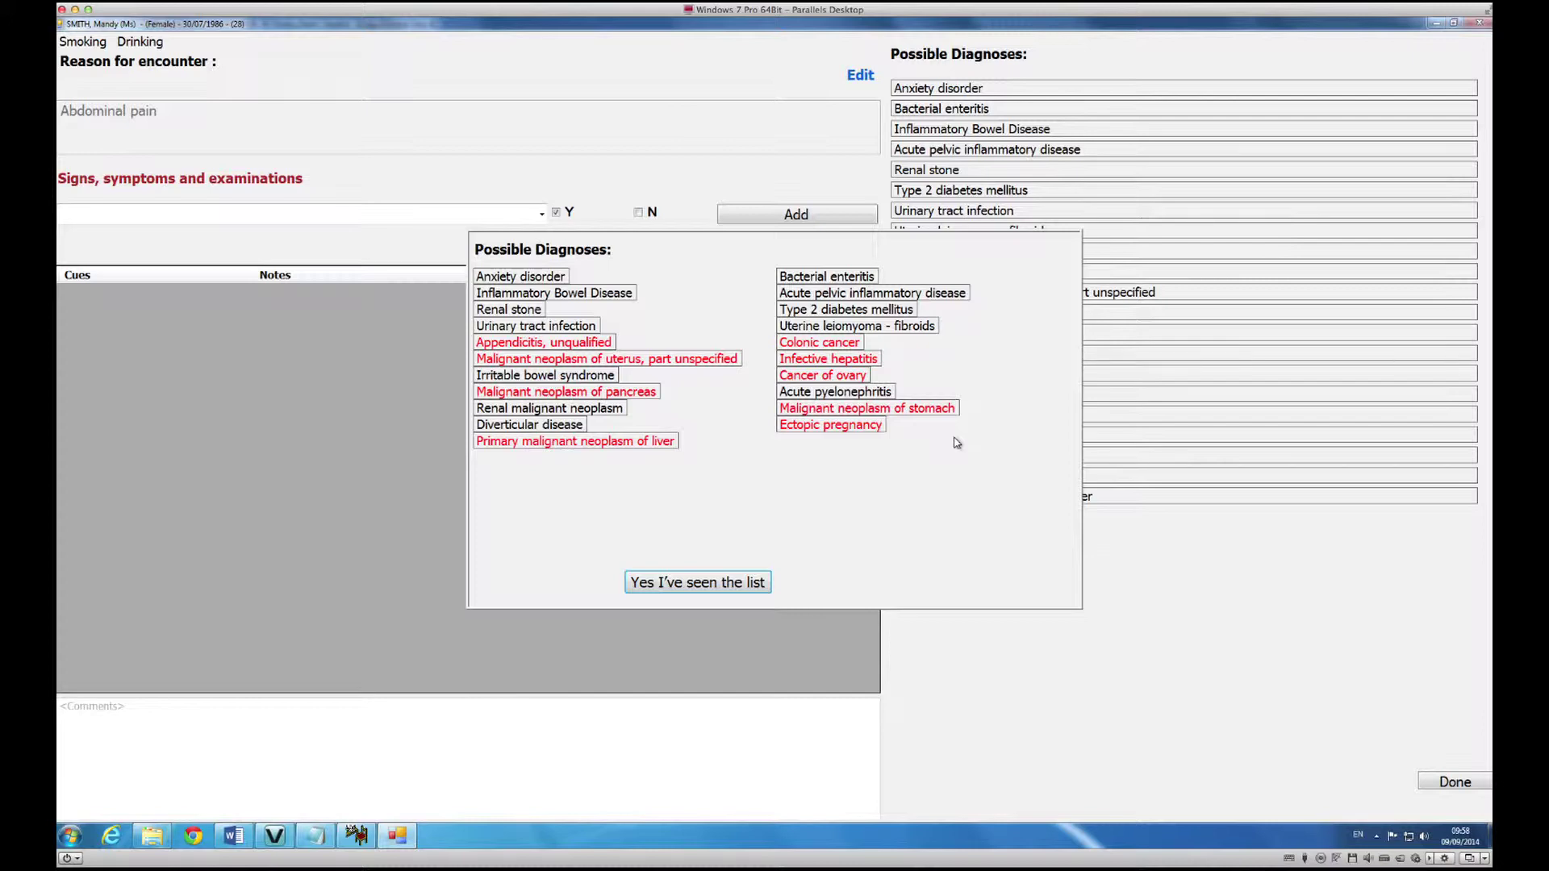
pyautogui.click(687, 584)
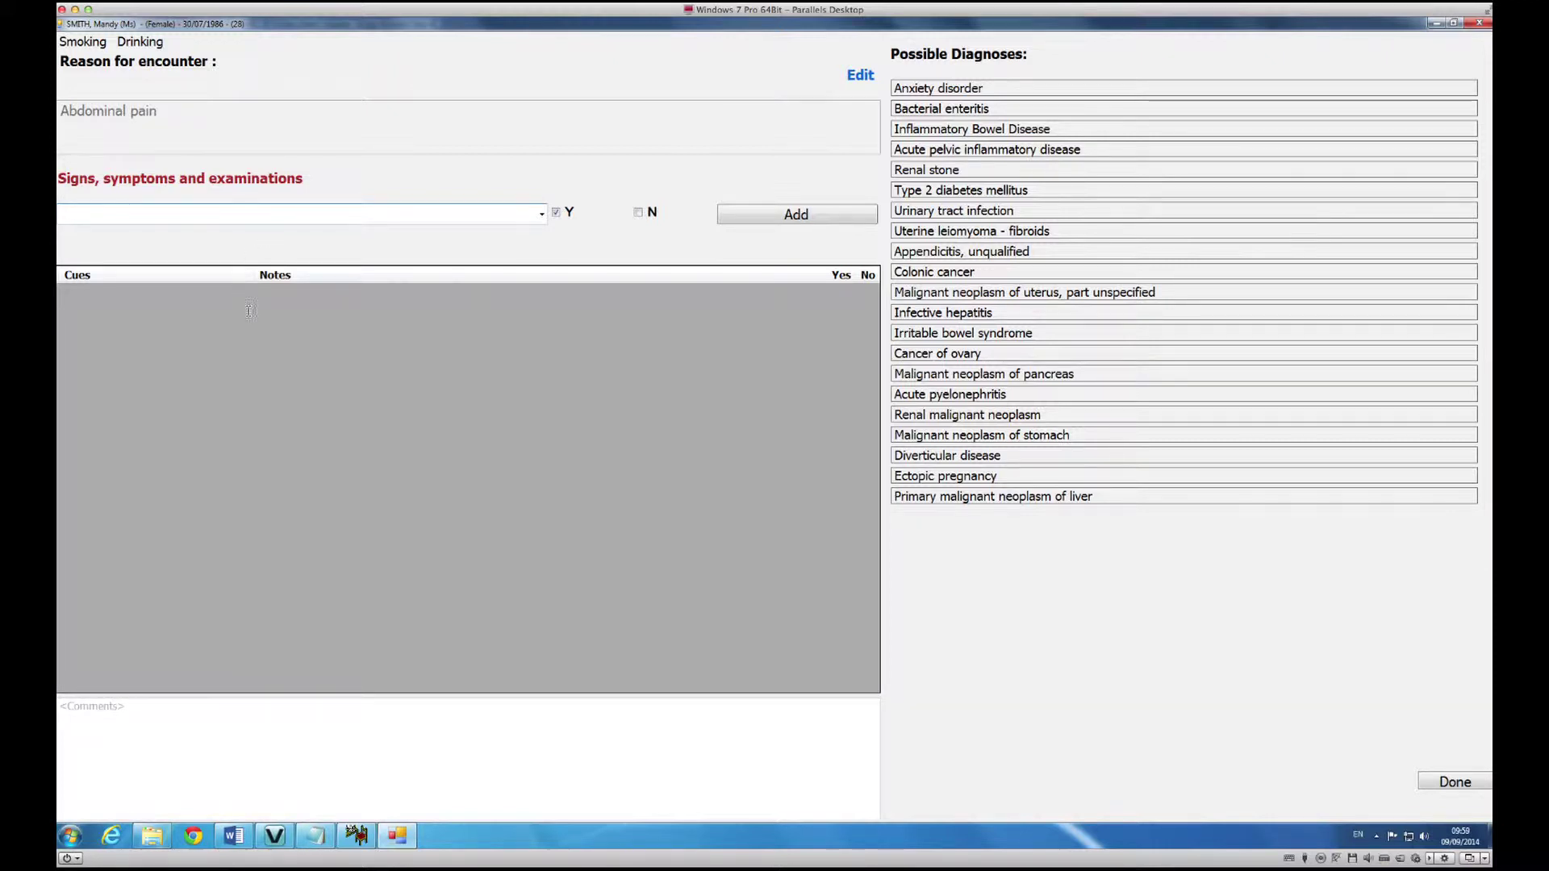
# - Enter "all over abdomen" as the comment and record Abdominal pain as a present symptom without notes
pyautogui.write('Abdominal pain')
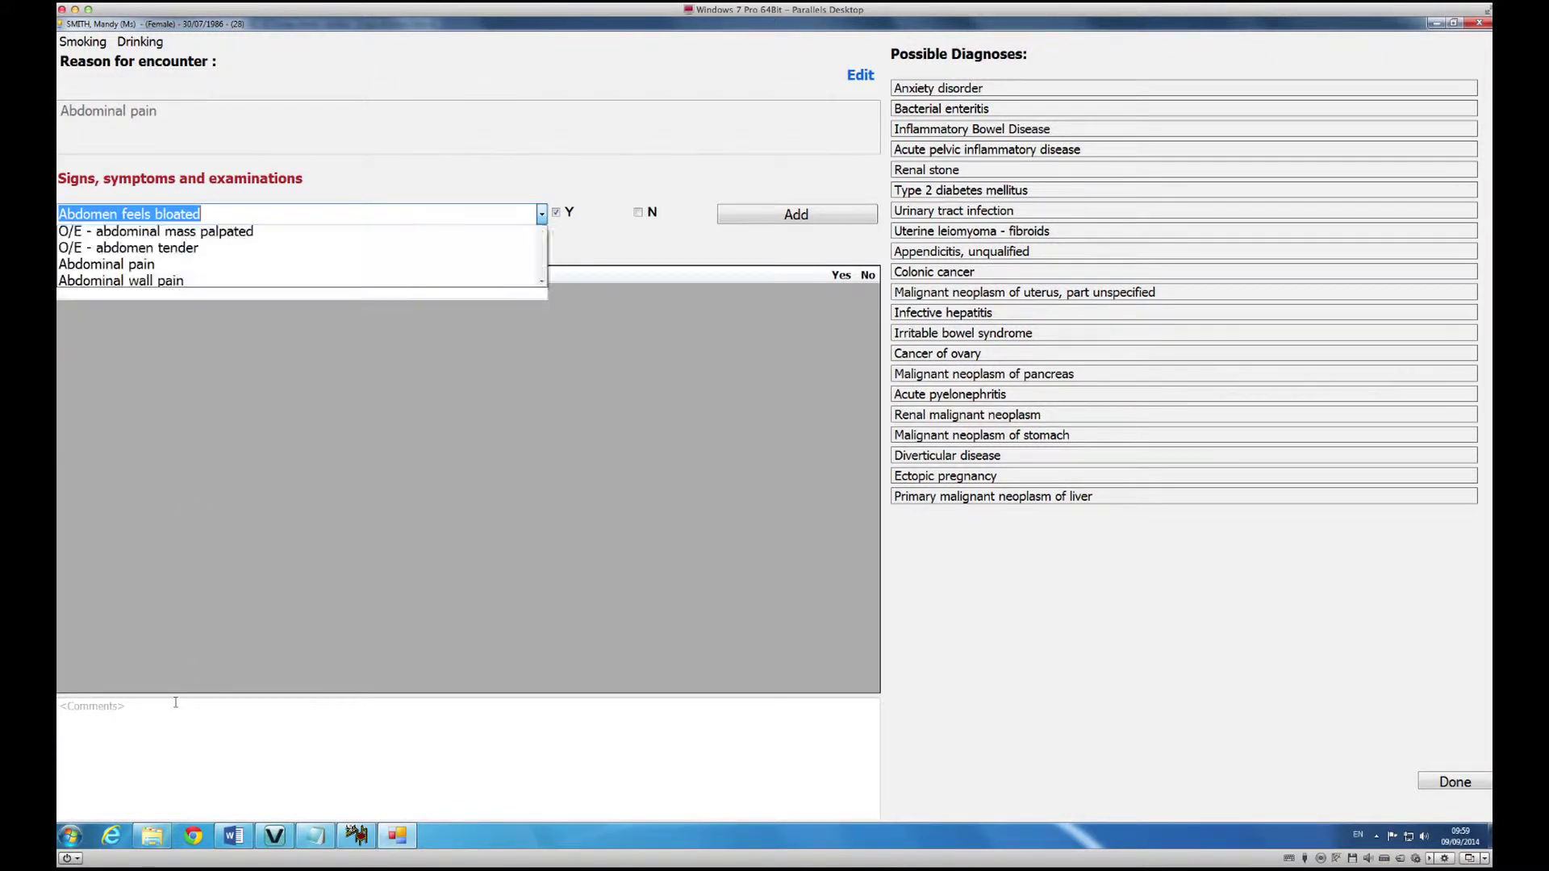
pyautogui.press('Tab')
pyautogui.write('all e')
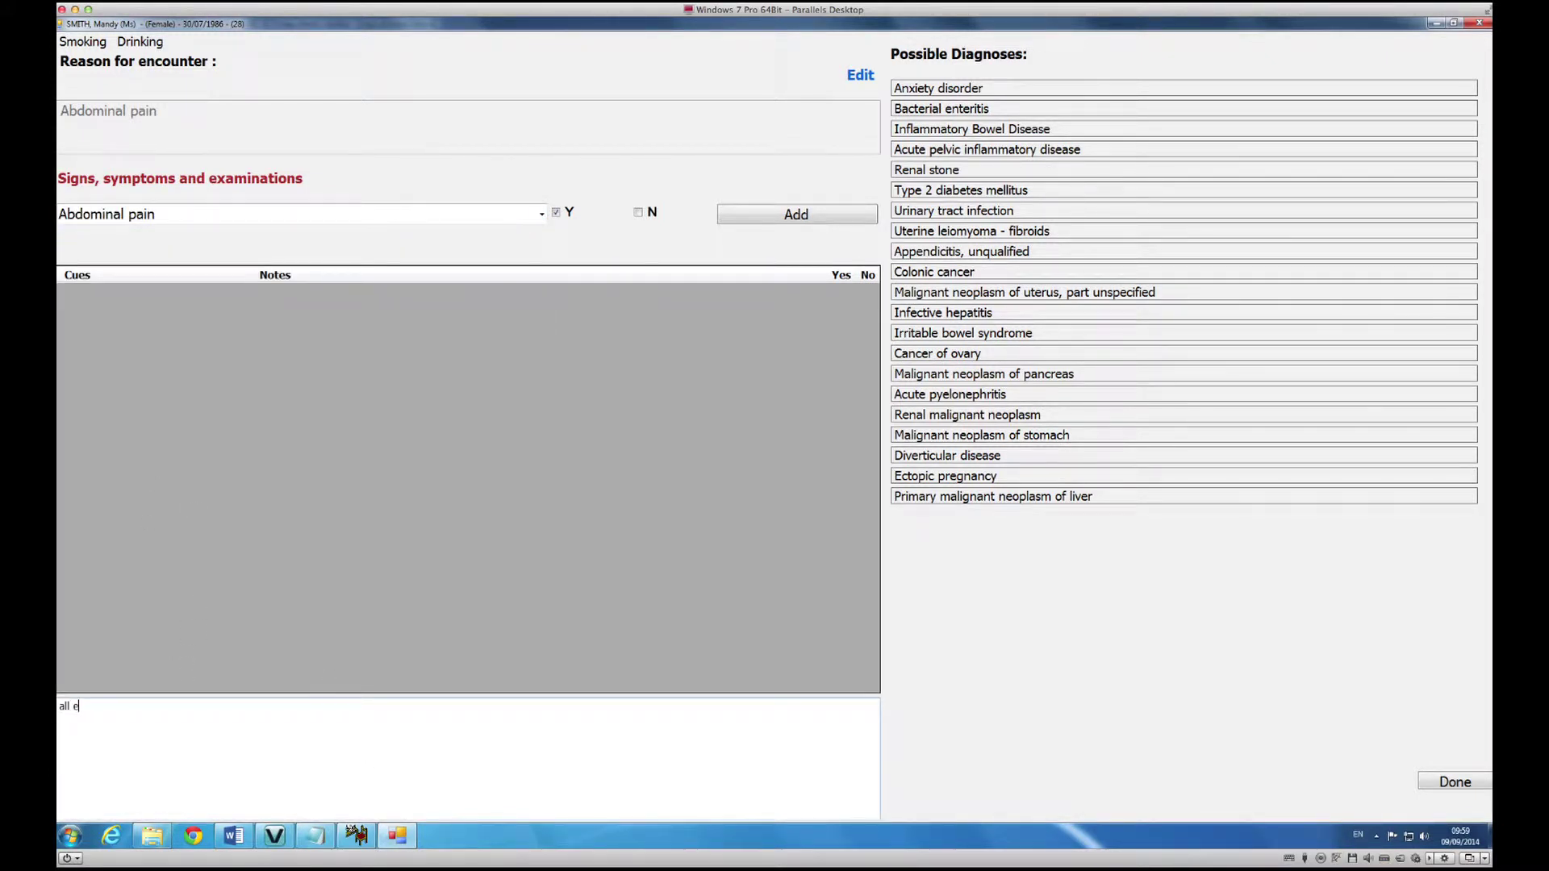
pyautogui.press('BackSpace')
pyautogui.write('over abdomen')
pyautogui.click(756, 214)
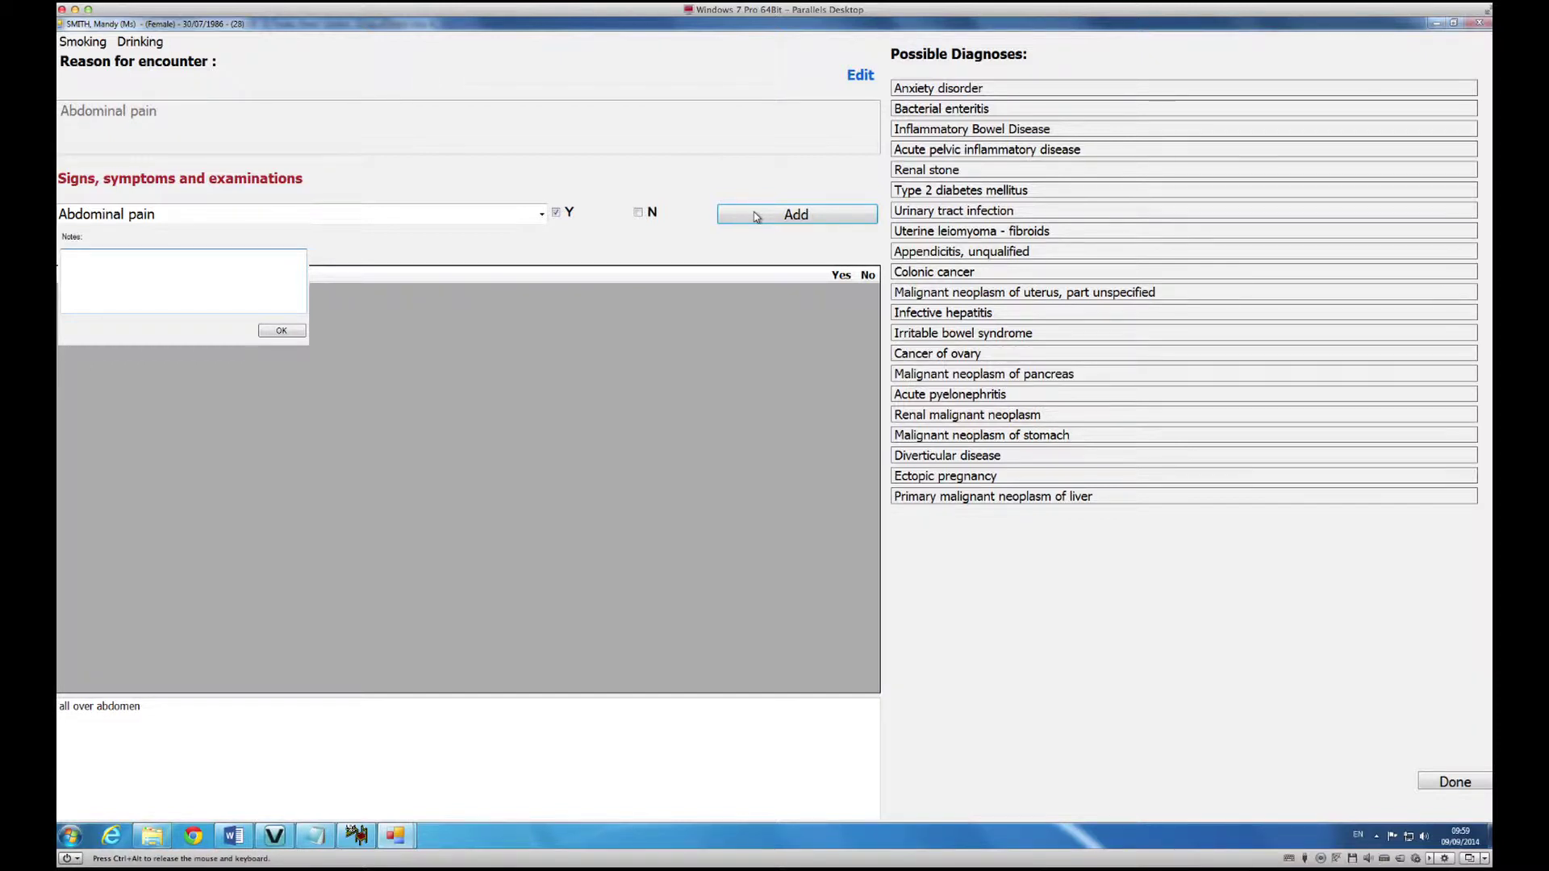
pyautogui.click(279, 331)
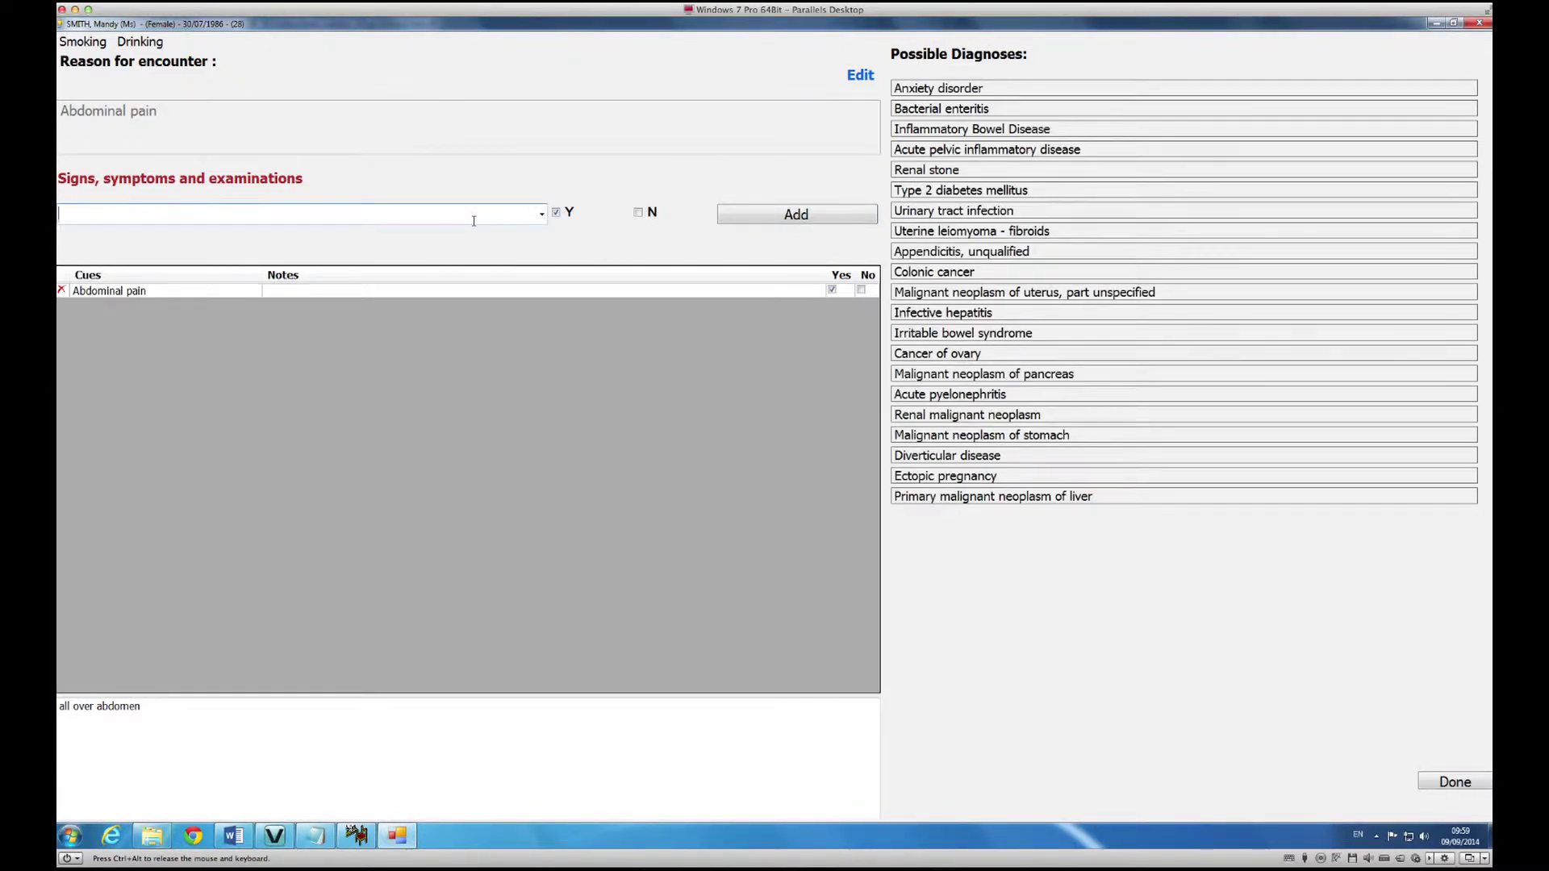
# - Record Blood in faeces as a present symptom without notes
pyautogui.write('blood')
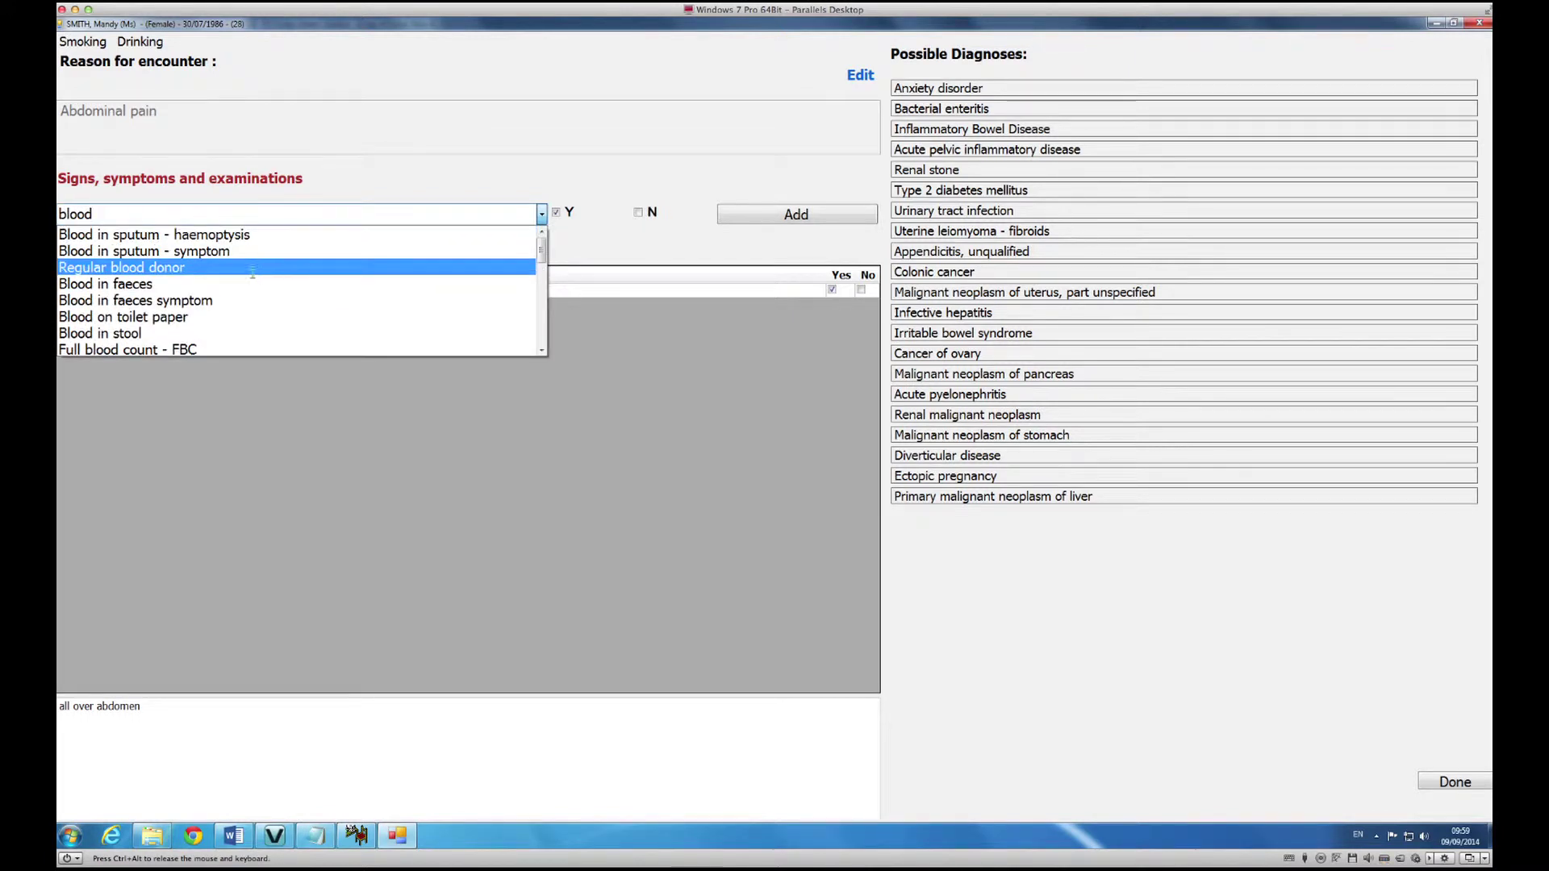
pyautogui.click(164, 284)
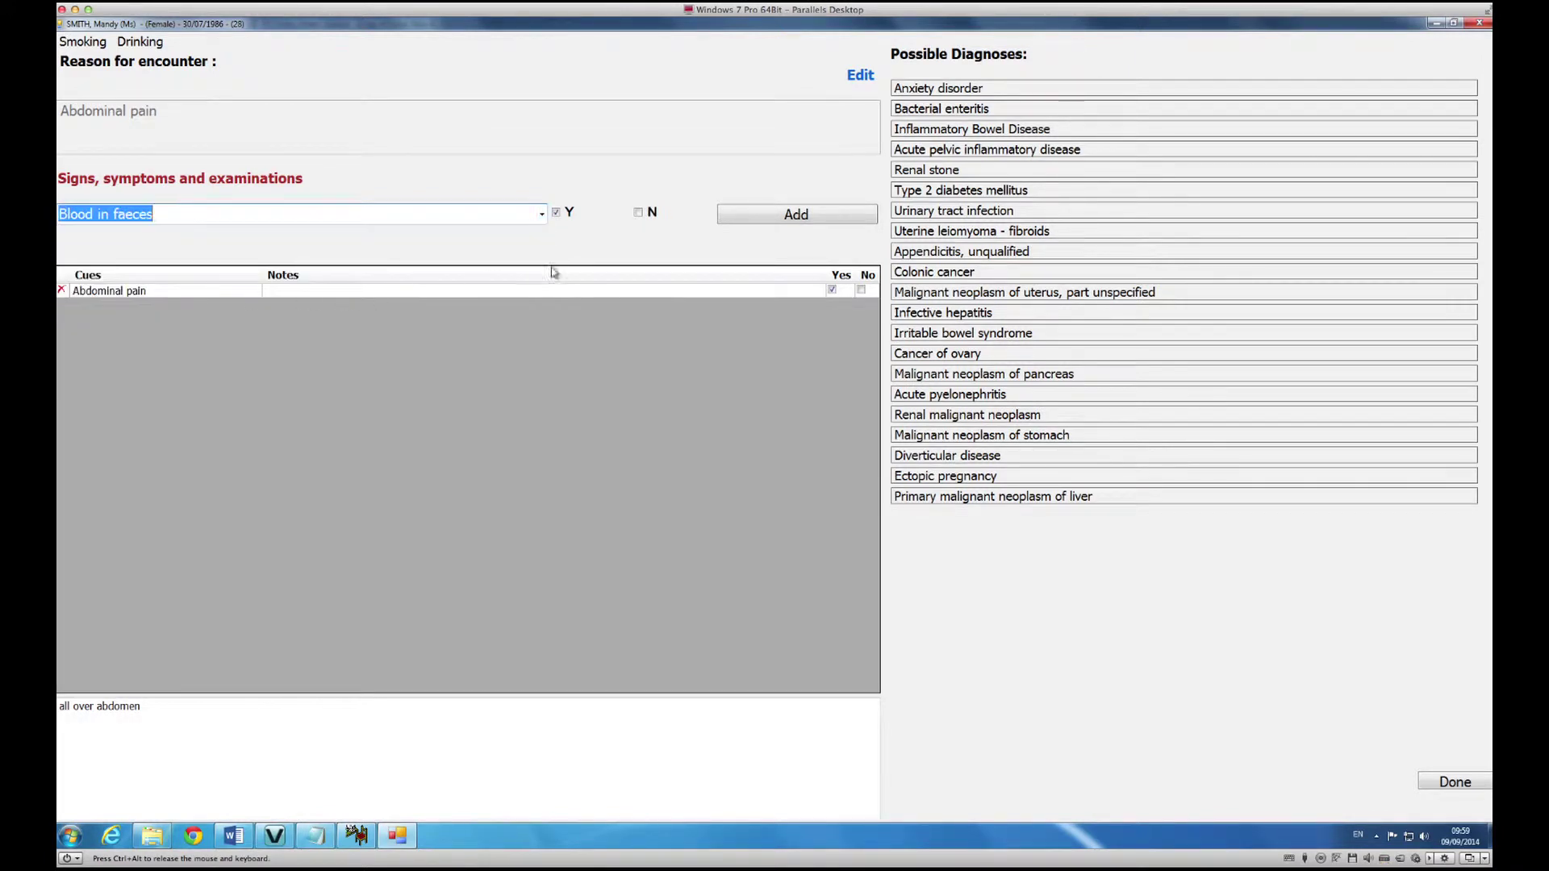
pyautogui.click(754, 220)
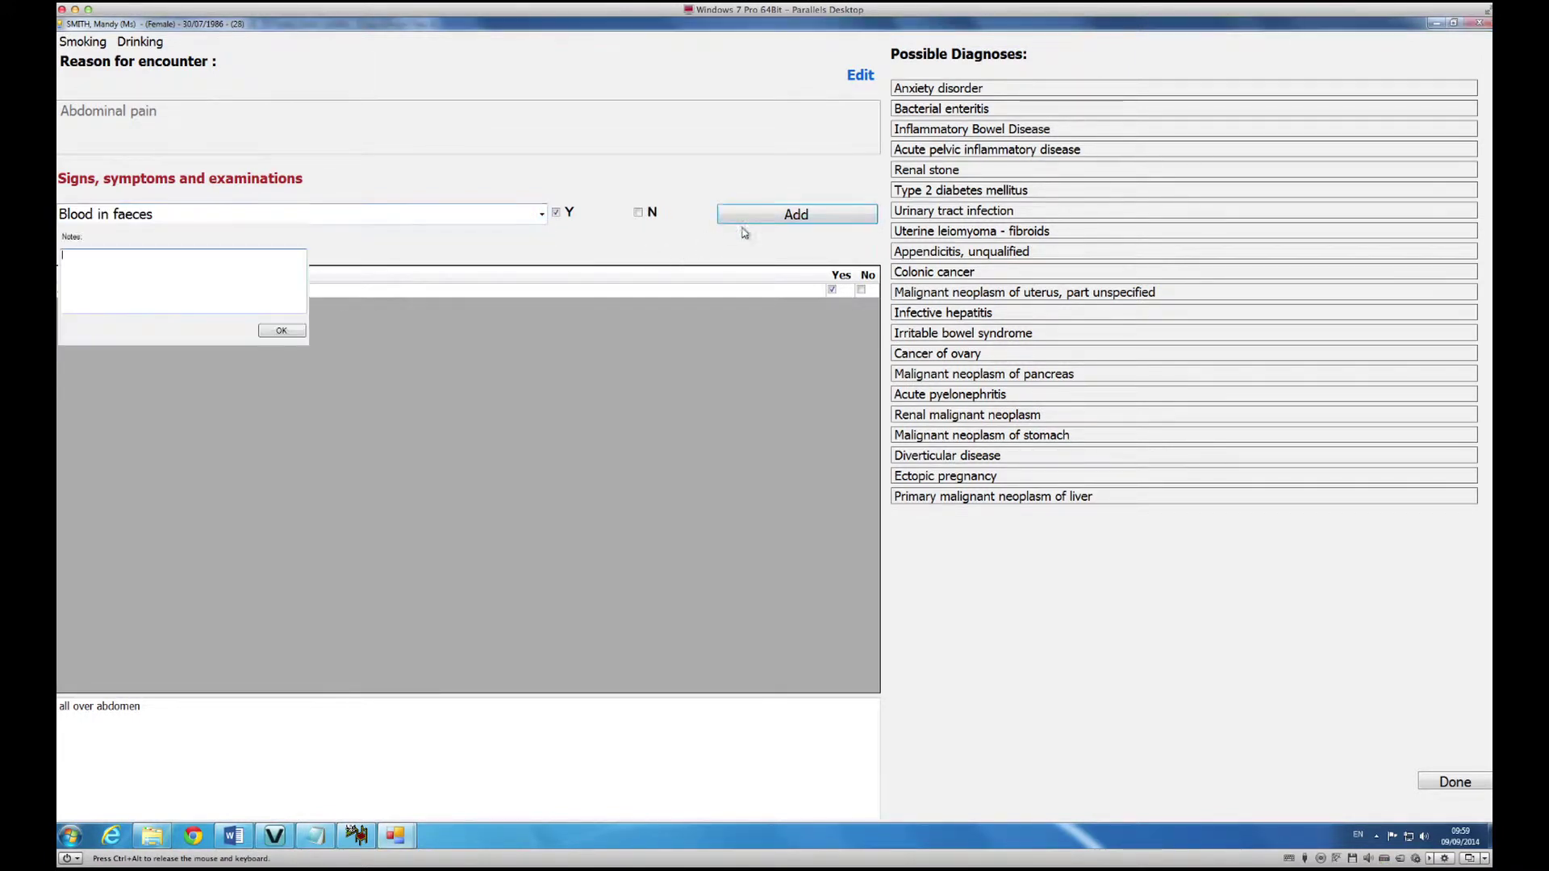
pyautogui.click(282, 330)
# - Record Mucus in faeces as a present symptom without notes
pyautogui.click(181, 213)
pyautogui.write('m')
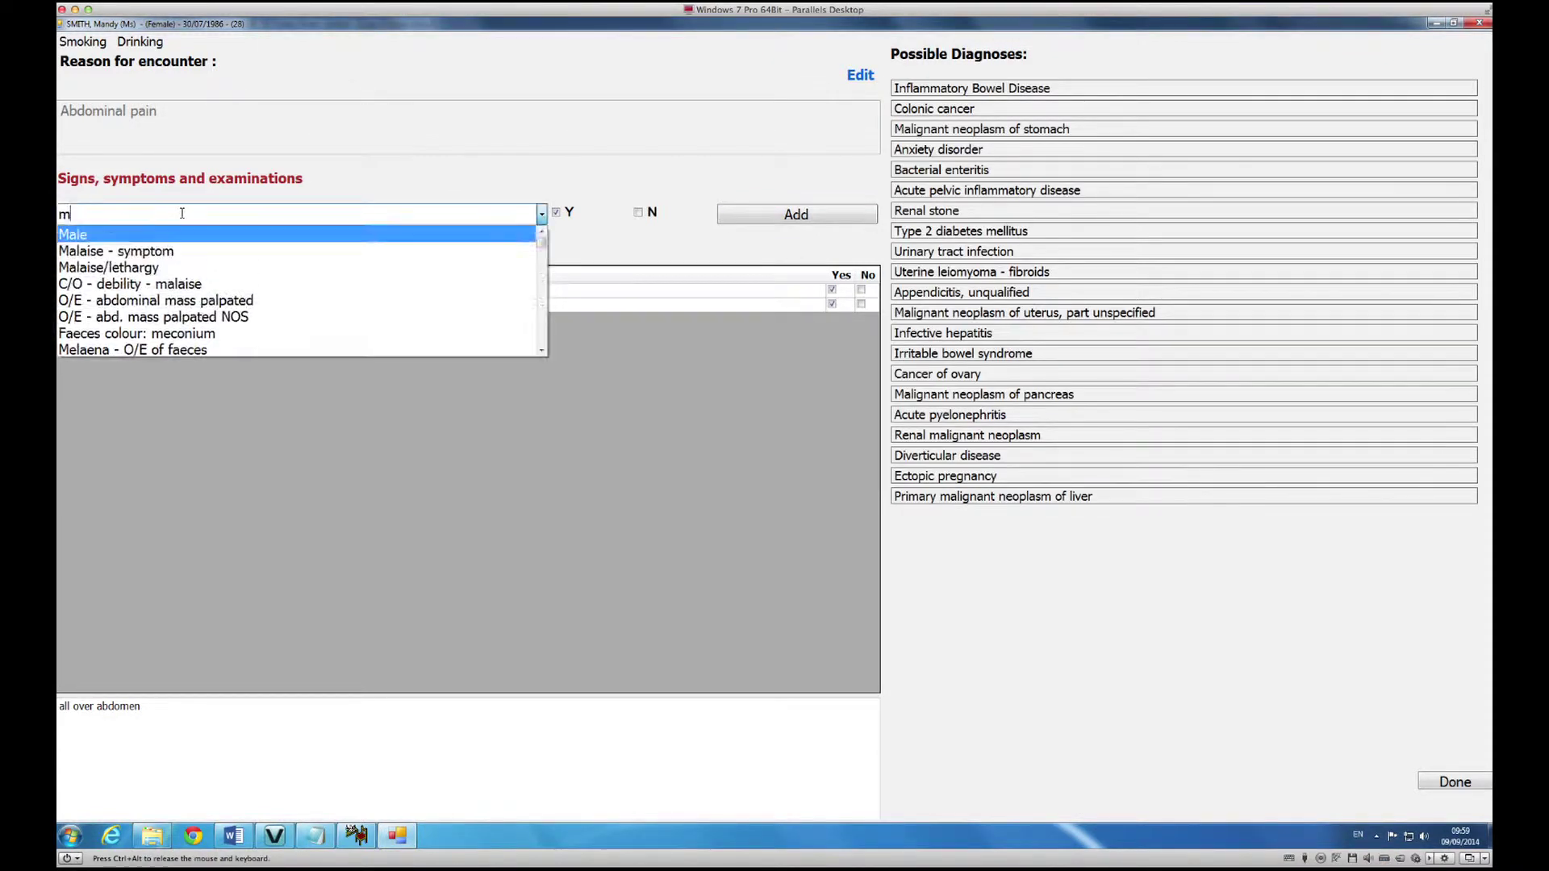
pyautogui.write('ucus')
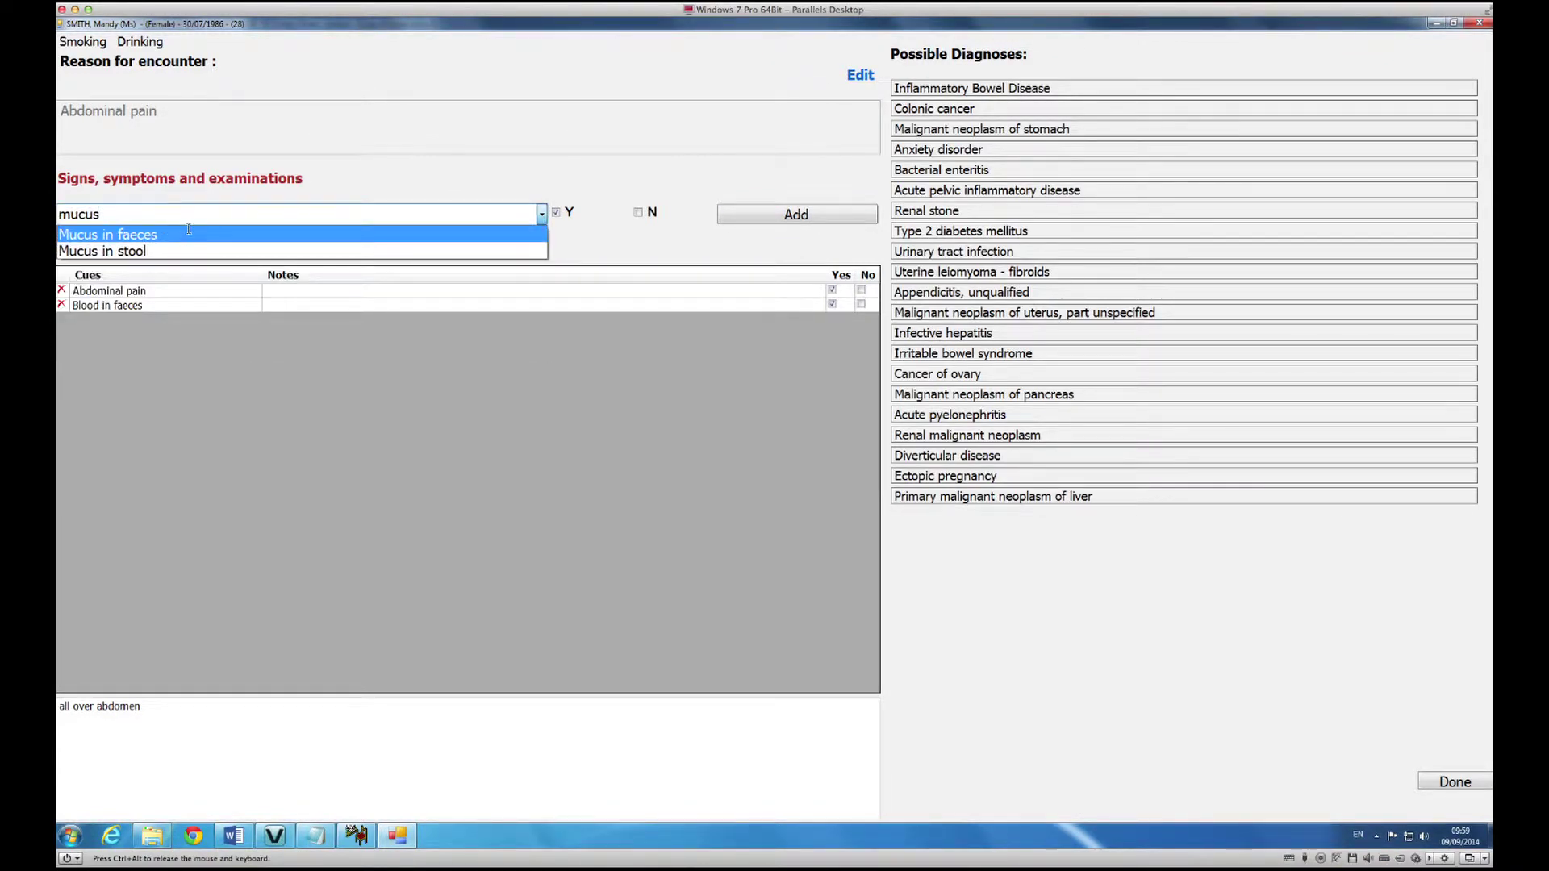
pyautogui.click(189, 232)
pyautogui.click(795, 222)
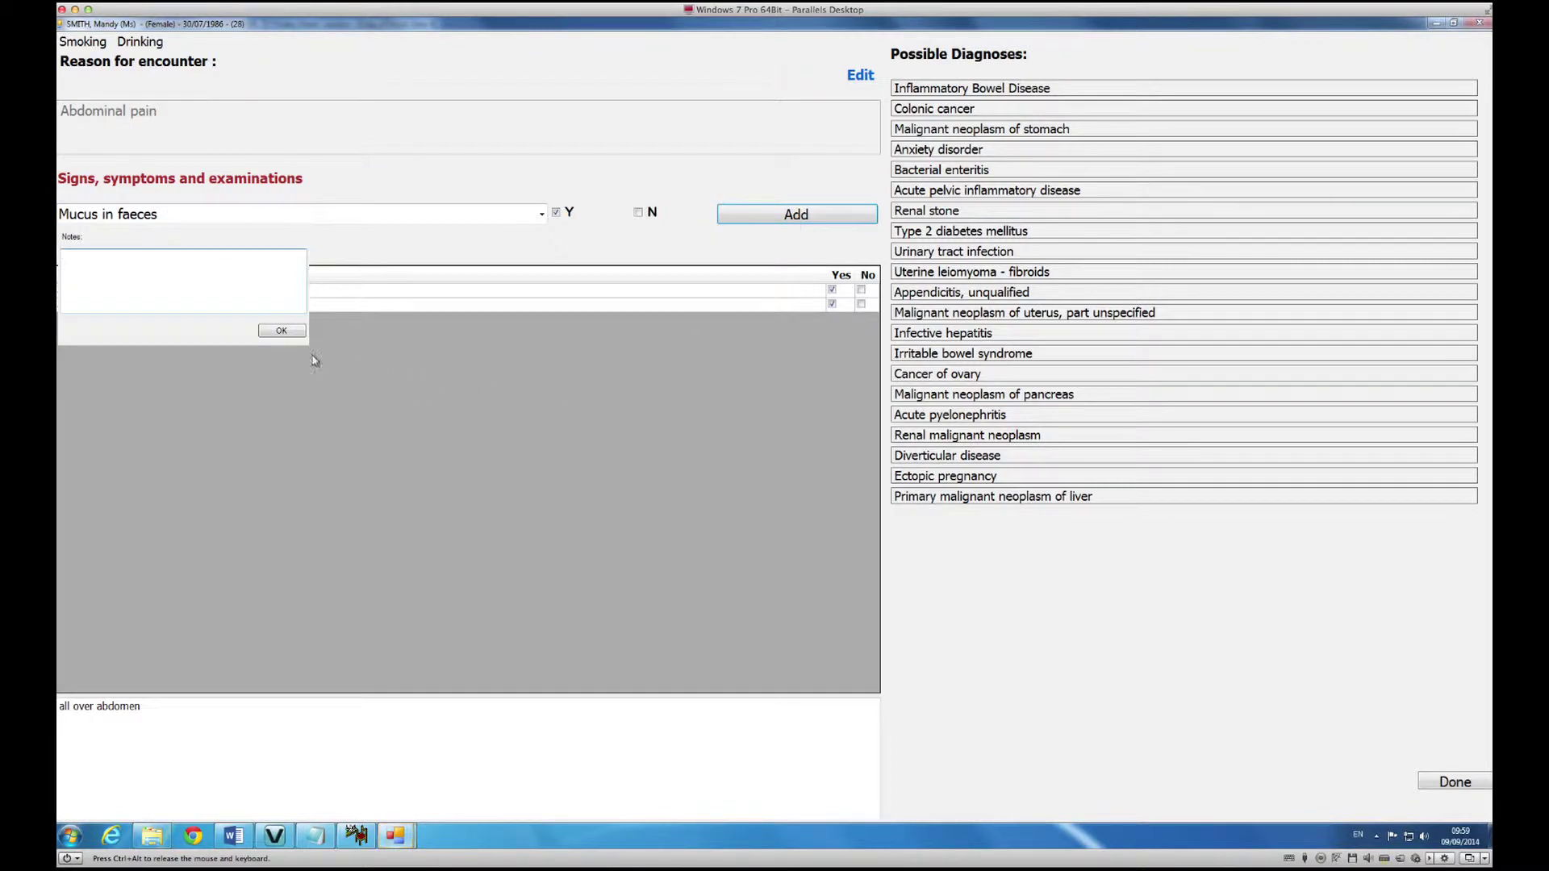
pyautogui.click(294, 332)
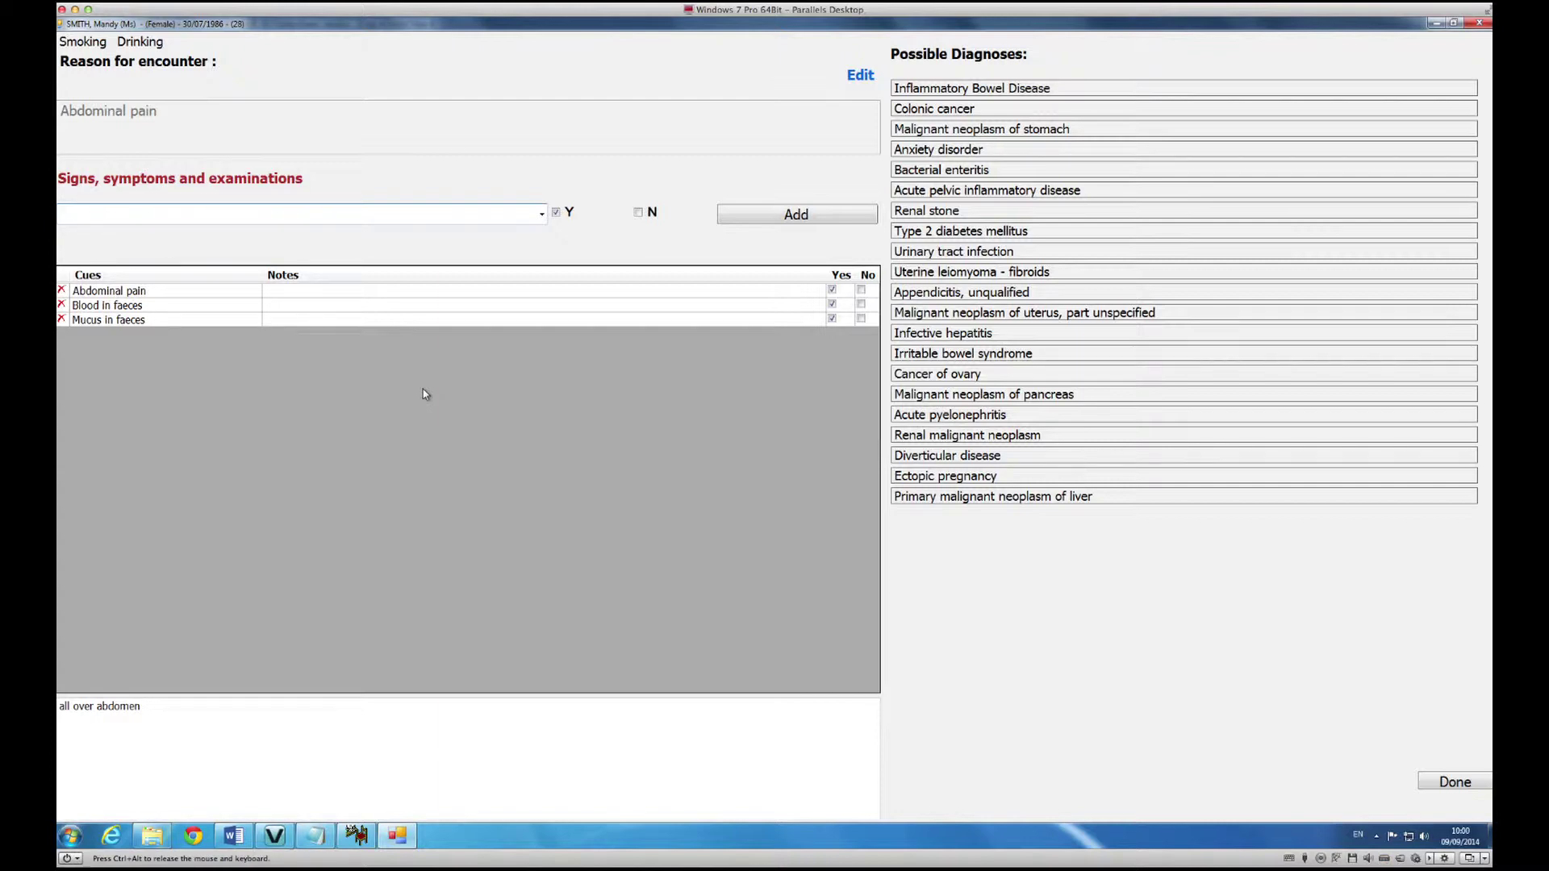
# - Append ", also four months ago." to the comments and record Appetite loss - anorexia as a present symptom without notes
pyautogui.click(185, 708)
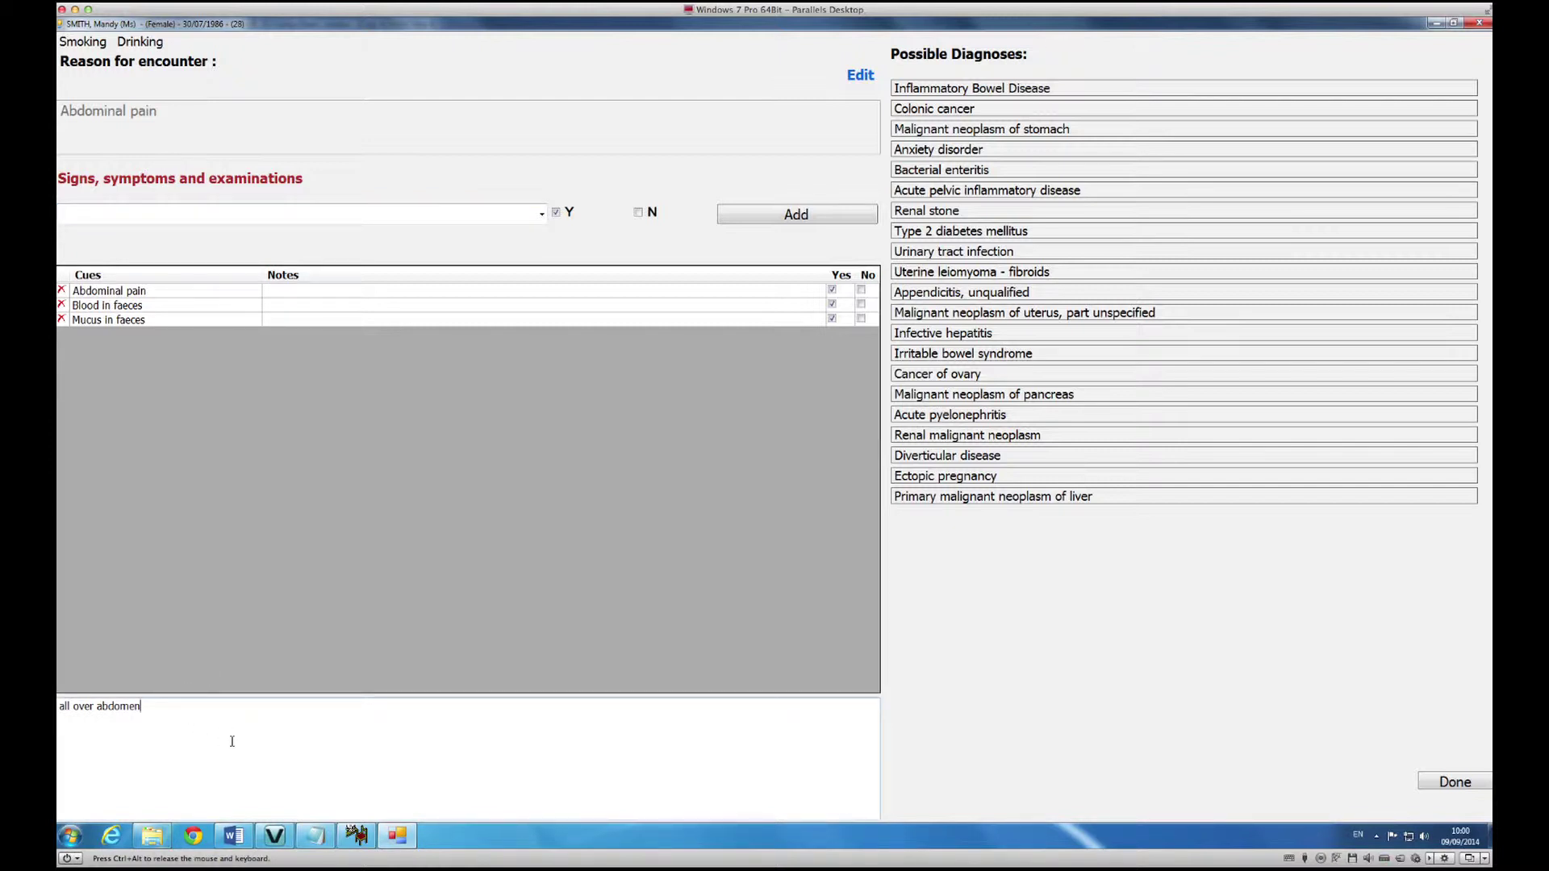
pyautogui.write(', also four months ago.')
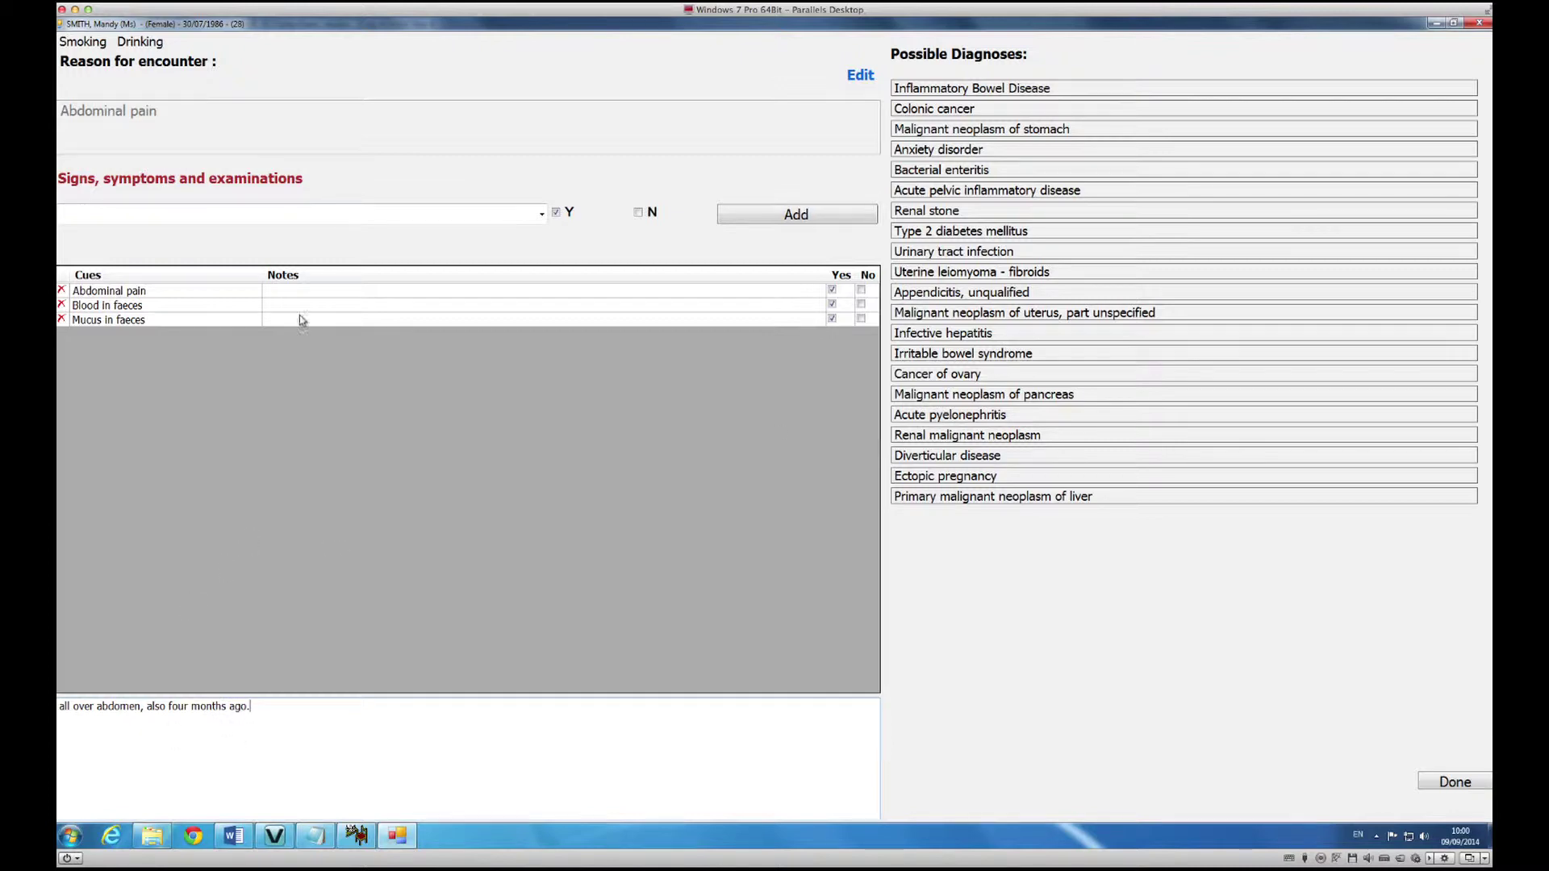
pyautogui.click(254, 214)
pyautogui.write('appet')
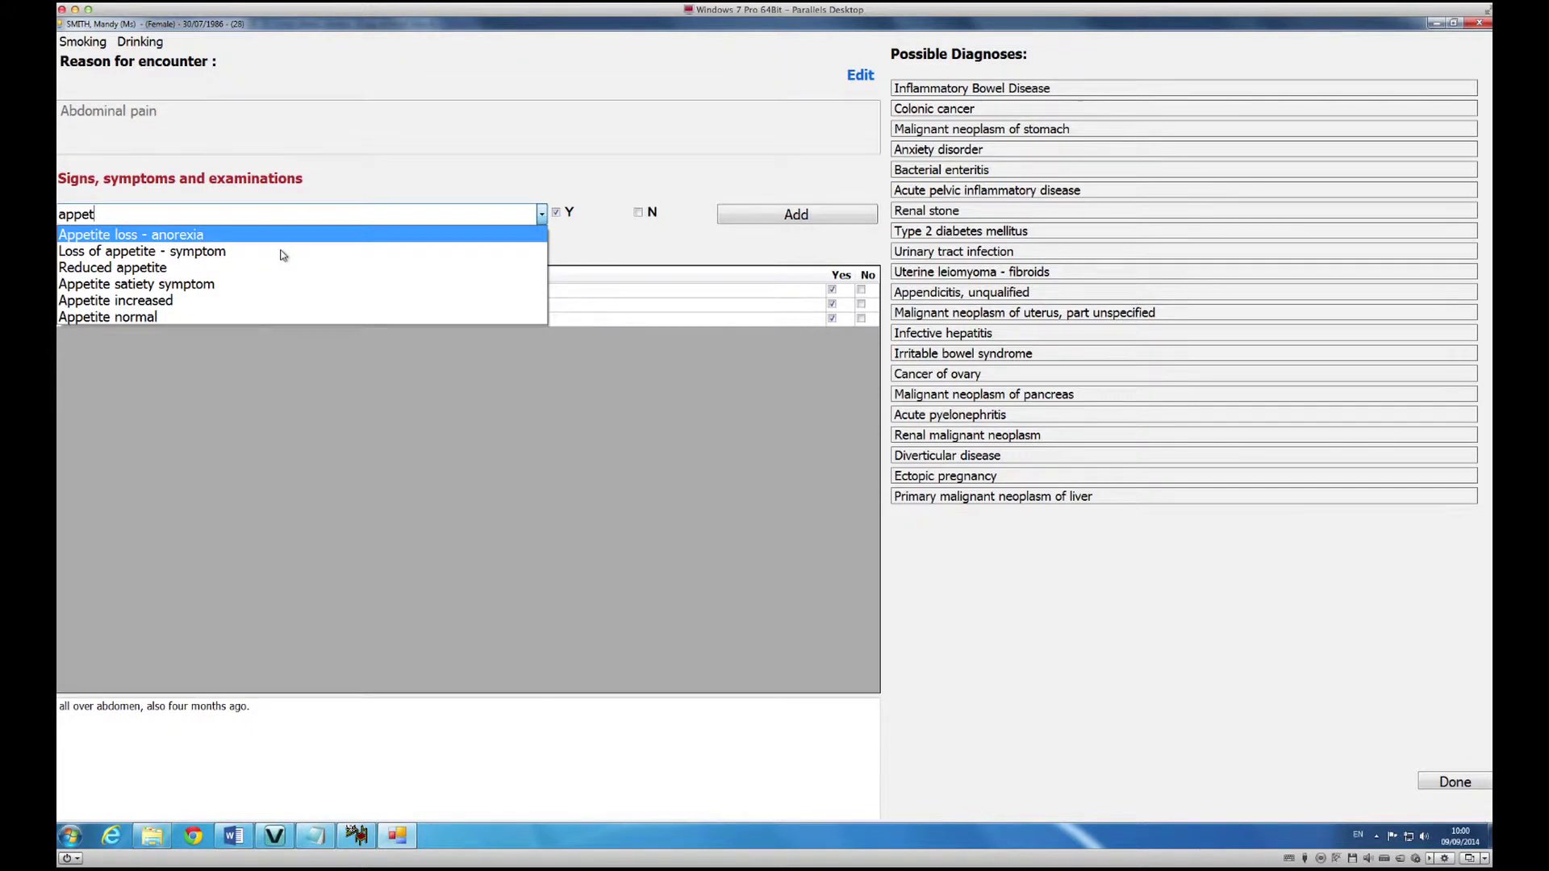
pyautogui.press('Return')
pyautogui.click(766, 222)
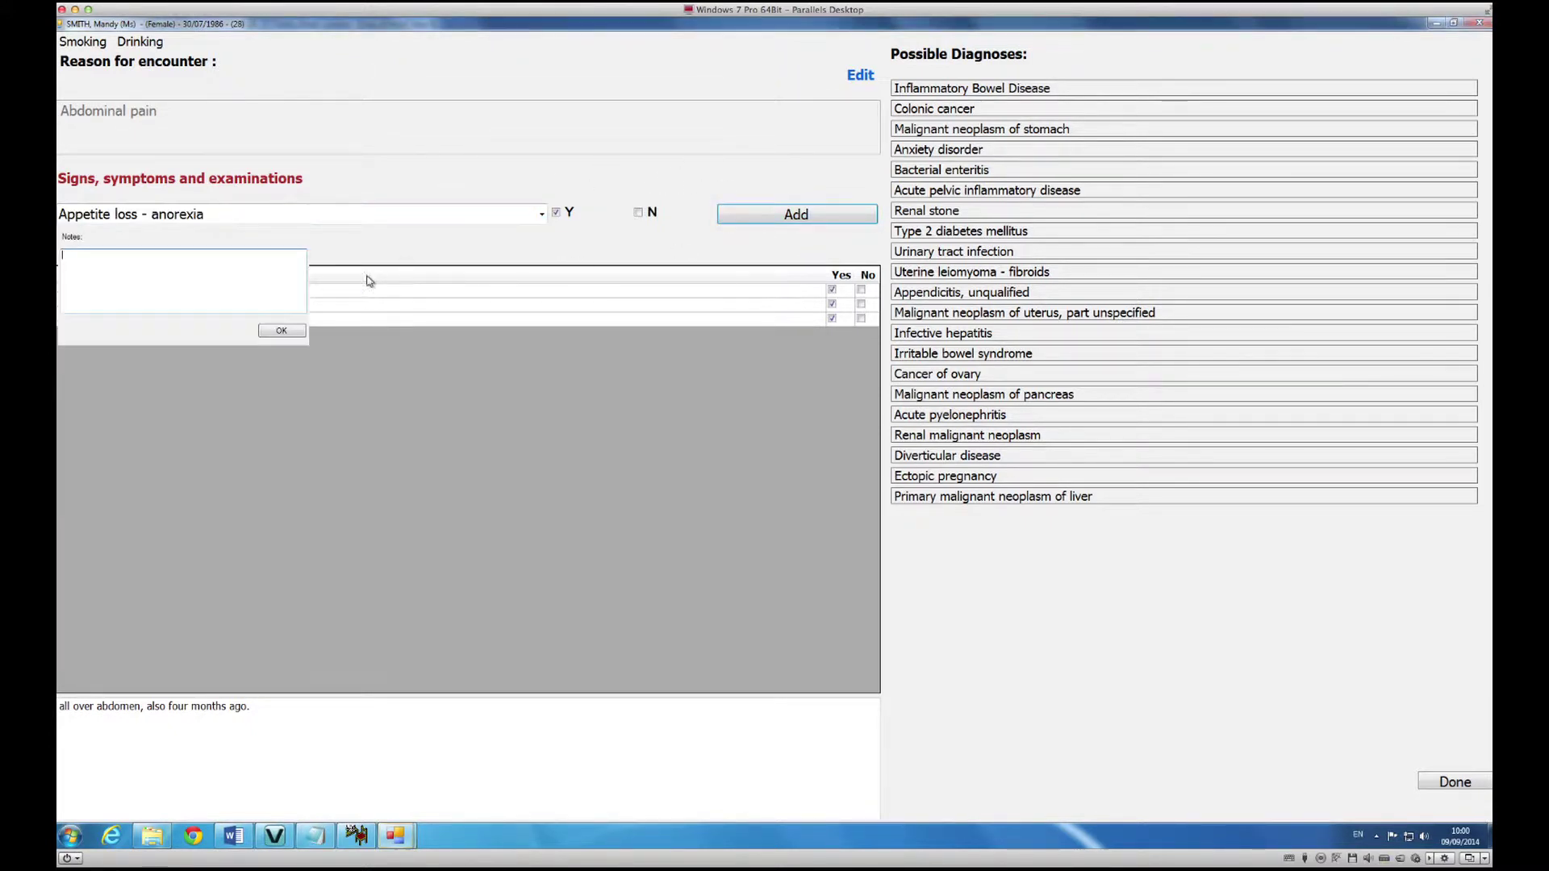
pyautogui.click(282, 331)
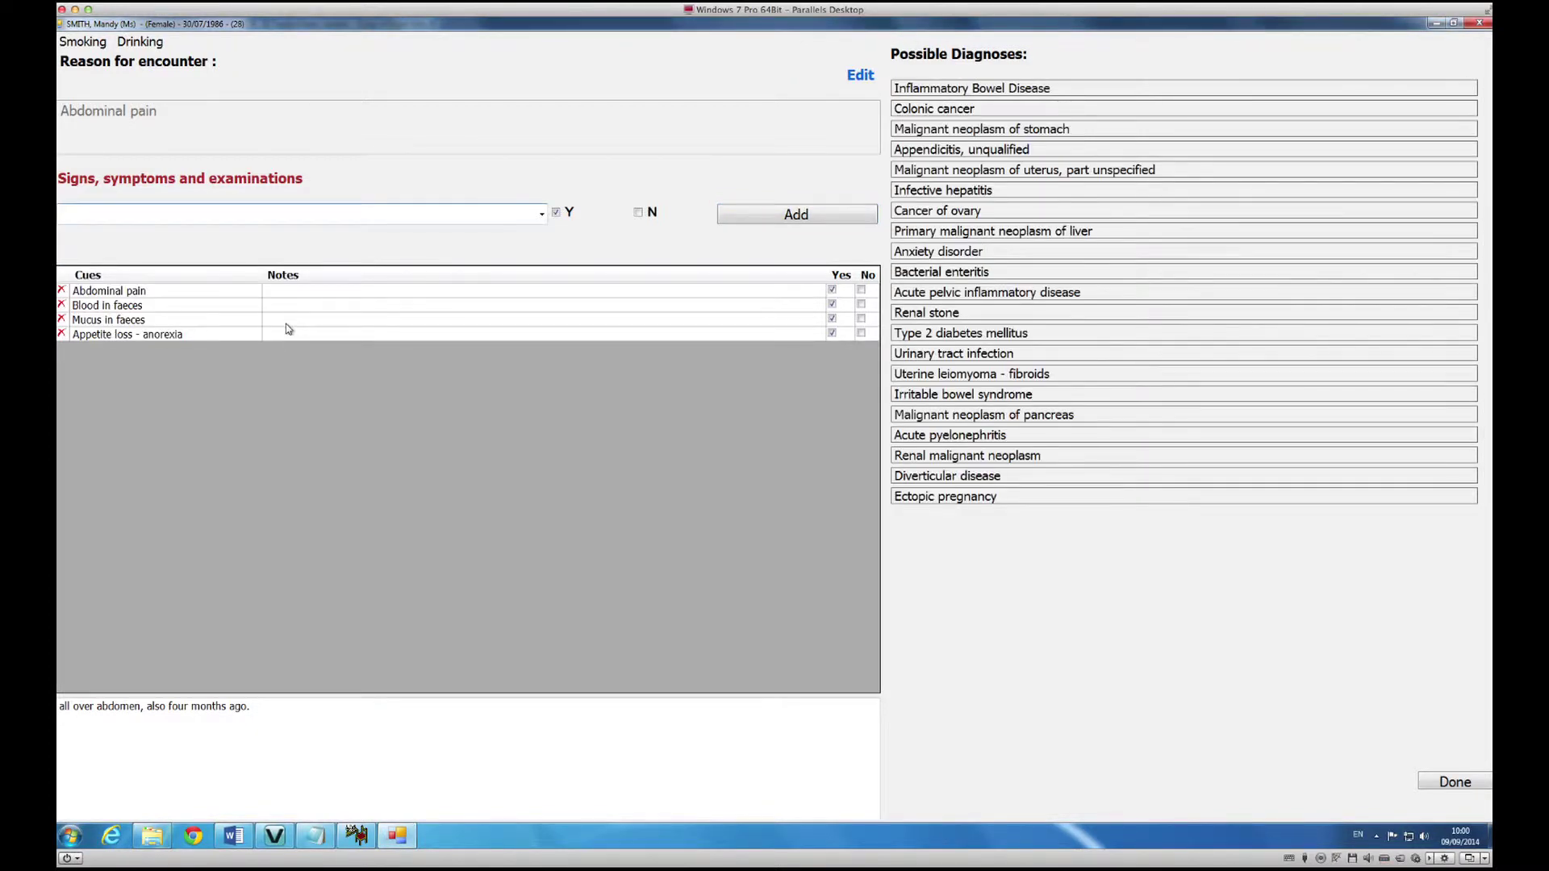
# - Record Abnormal weight loss - symptom as a present symptom with the note "1kg"
pyautogui.write('weight')
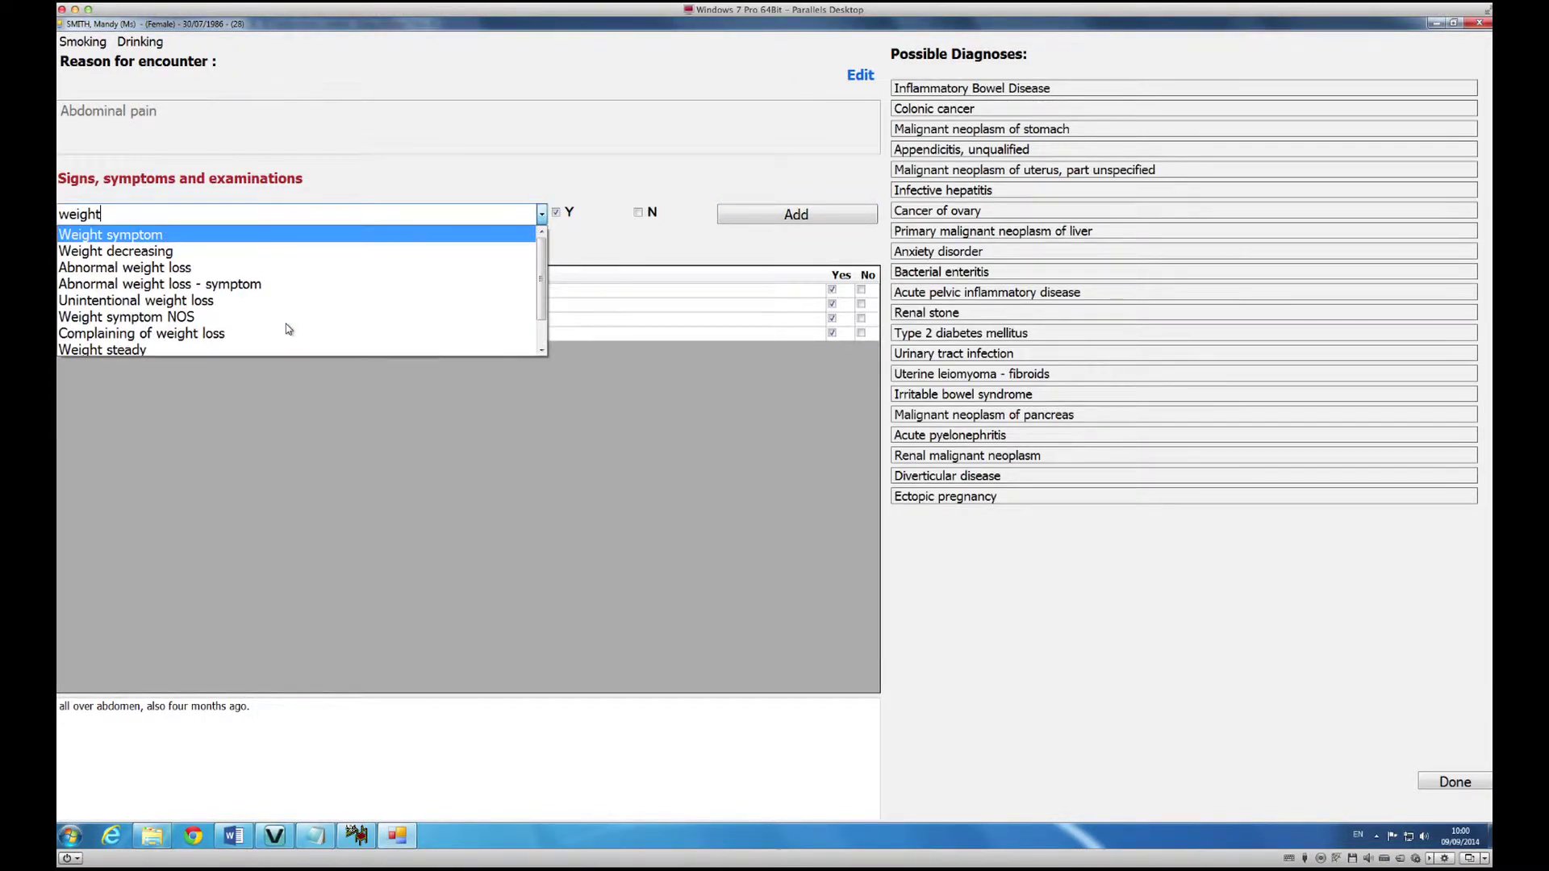
pyautogui.click(211, 251)
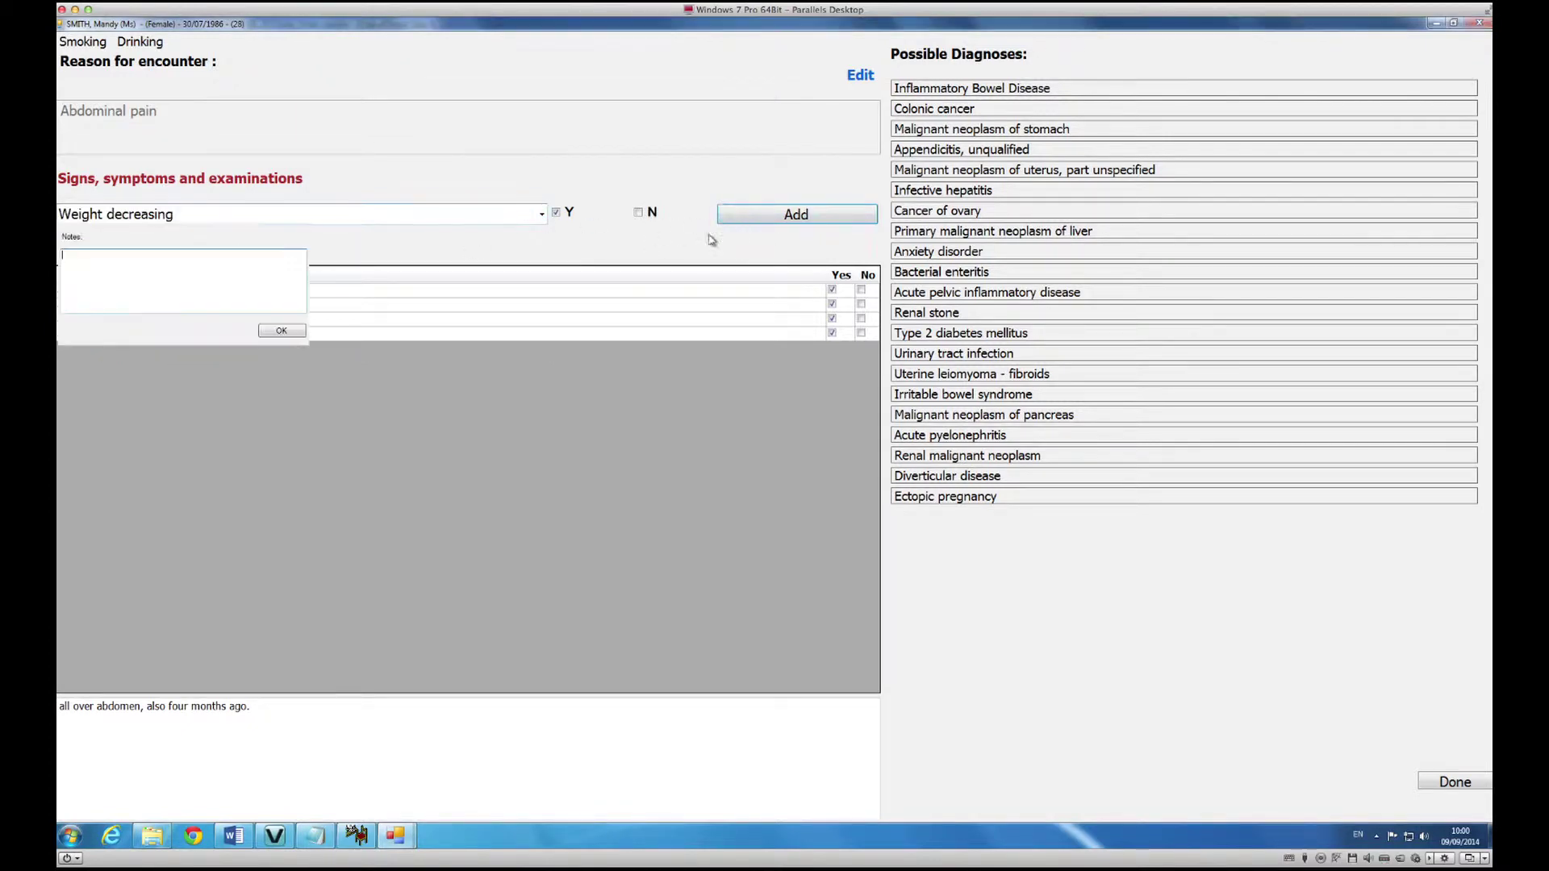
pyautogui.click(734, 223)
pyautogui.write('1kg')
pyautogui.click(280, 331)
pyautogui.click(730, 216)
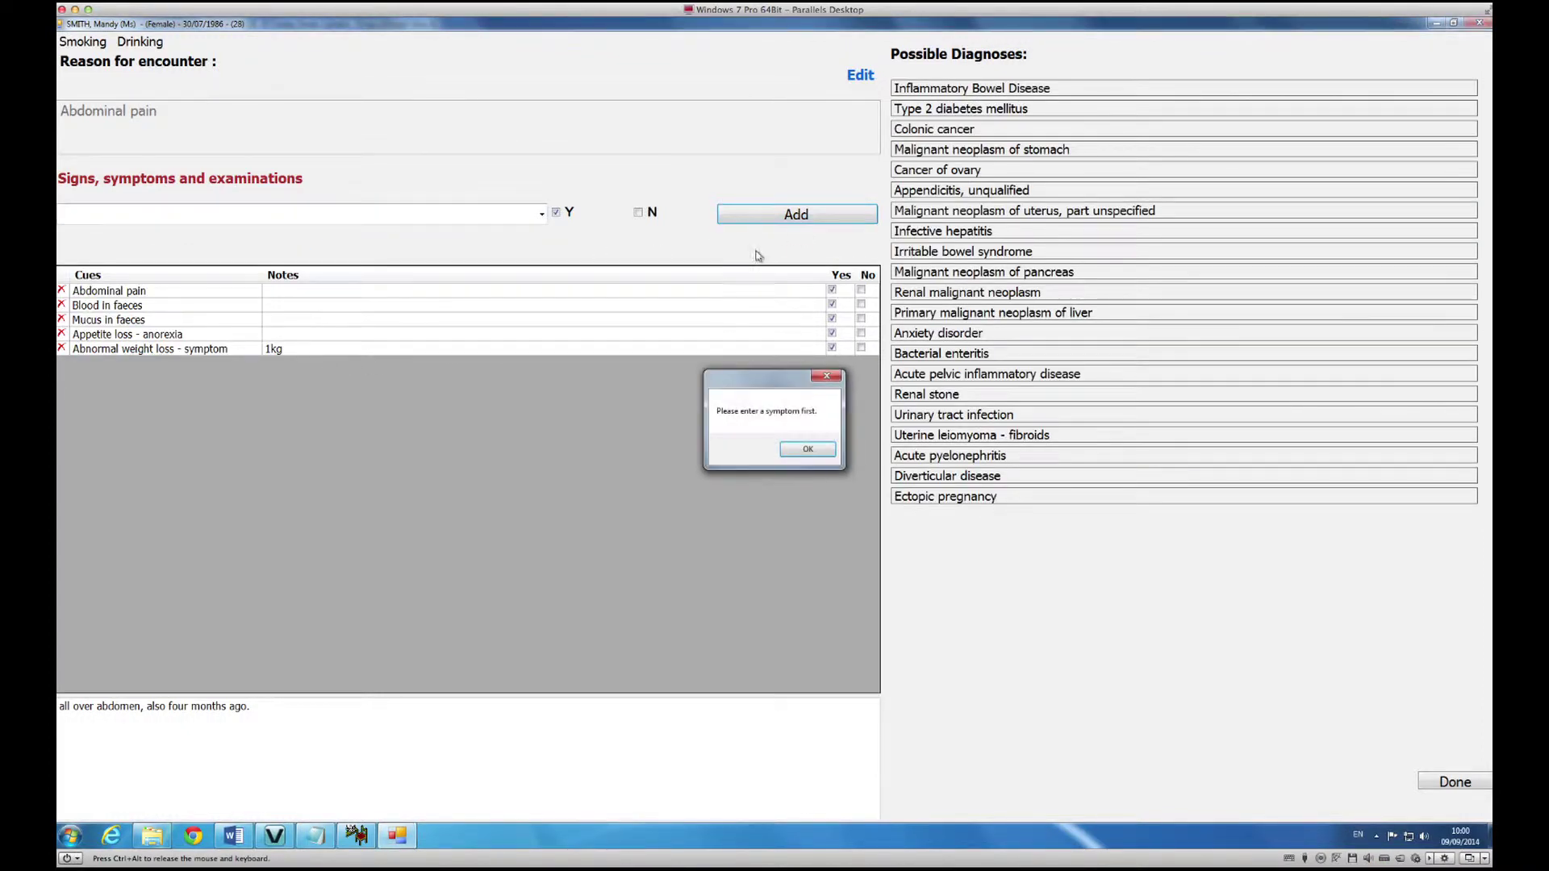
pyautogui.click(786, 454)
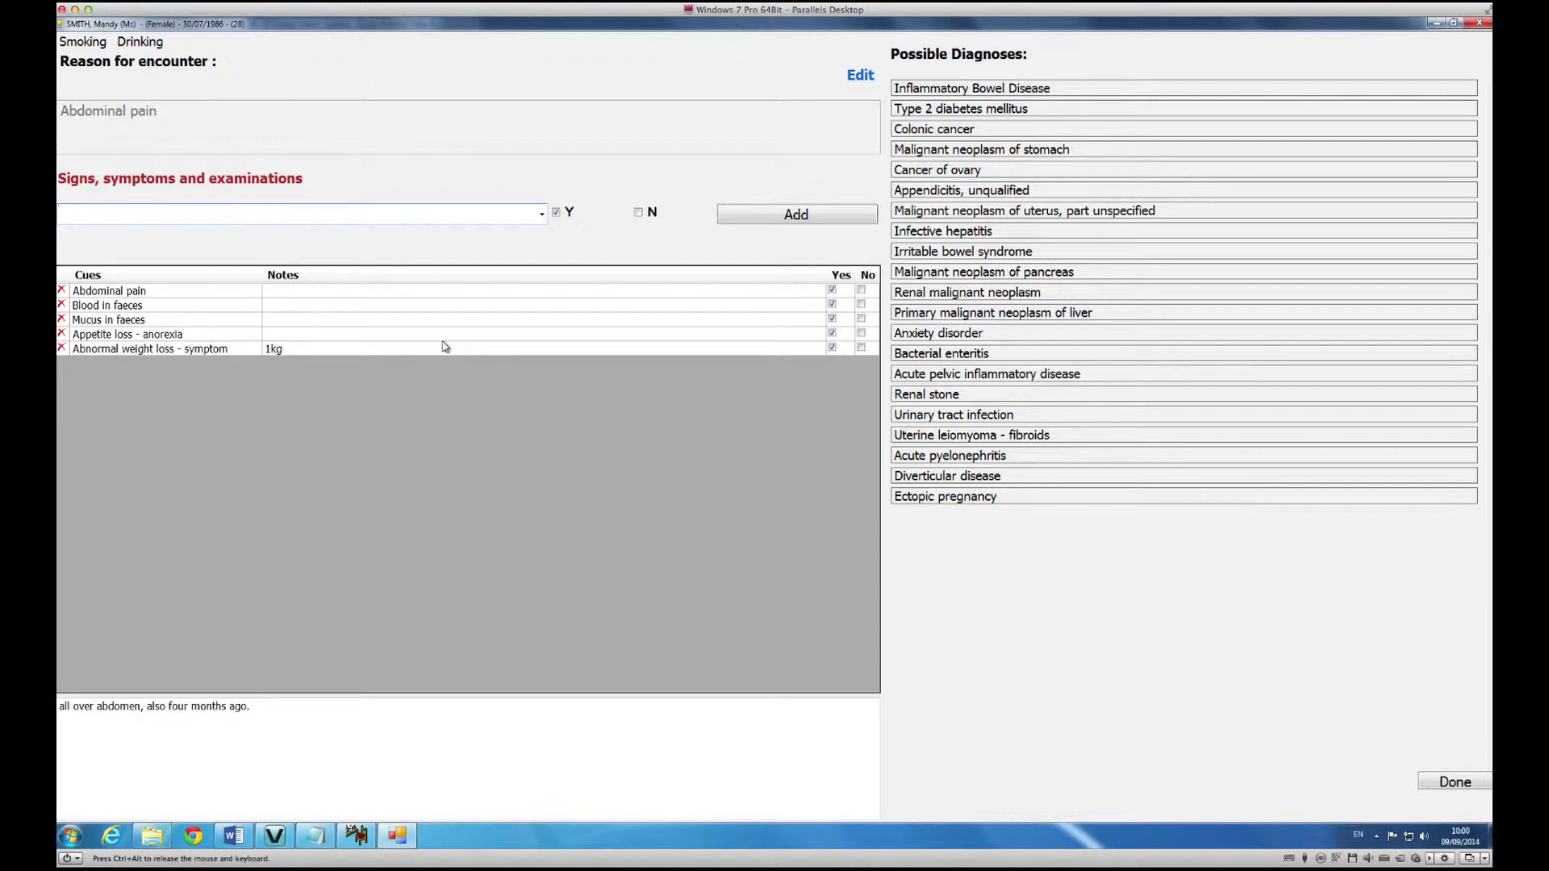
# - Record Urinary frequency - high as an absent symptom
pyautogui.write('urinary')
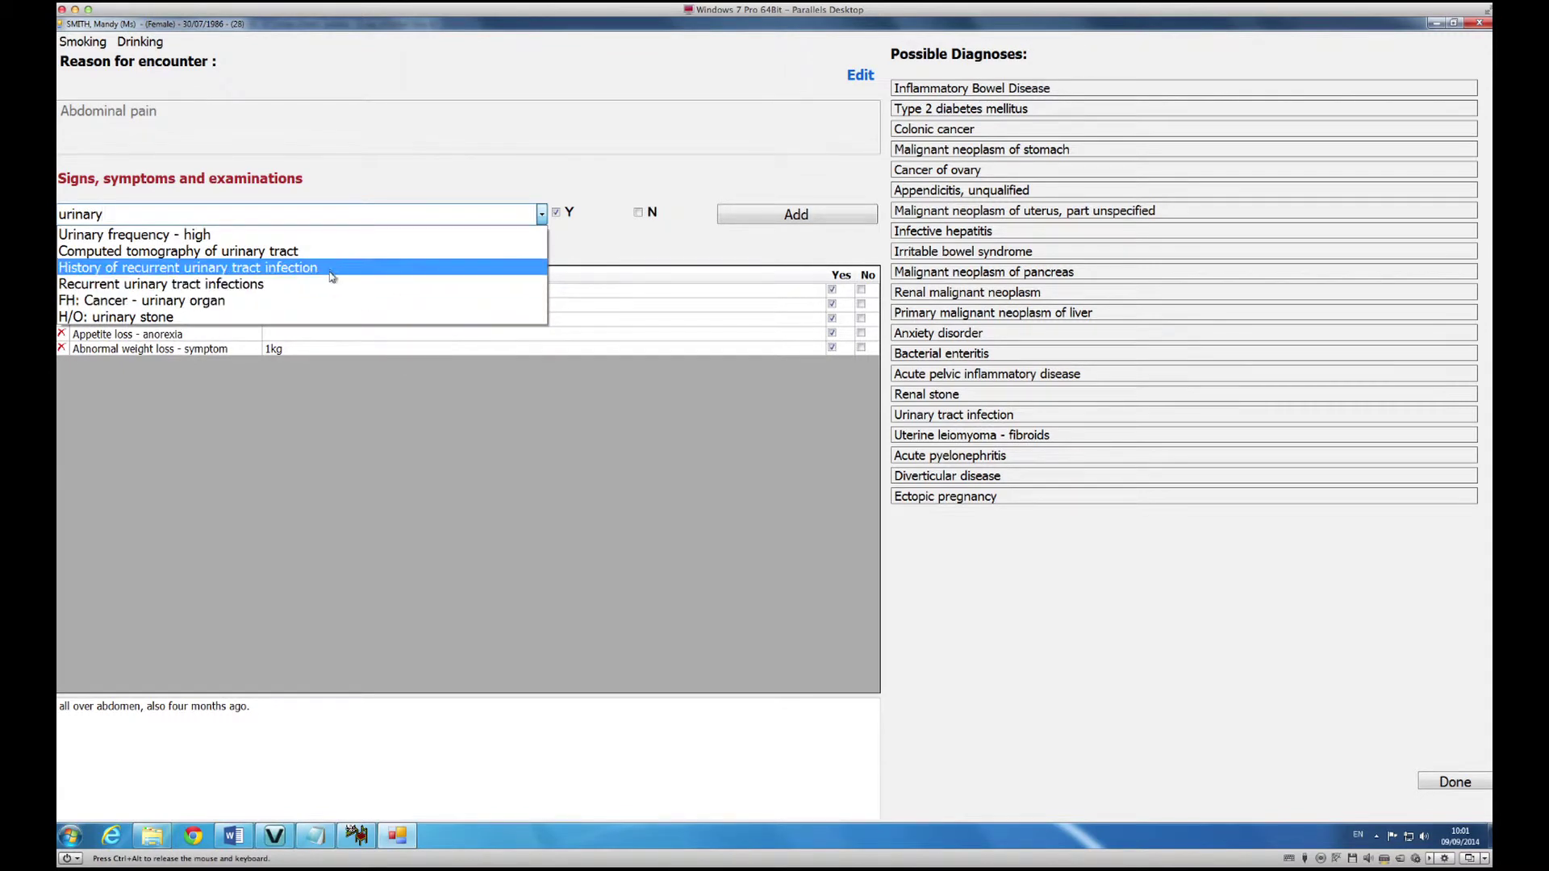
pyautogui.click(330, 235)
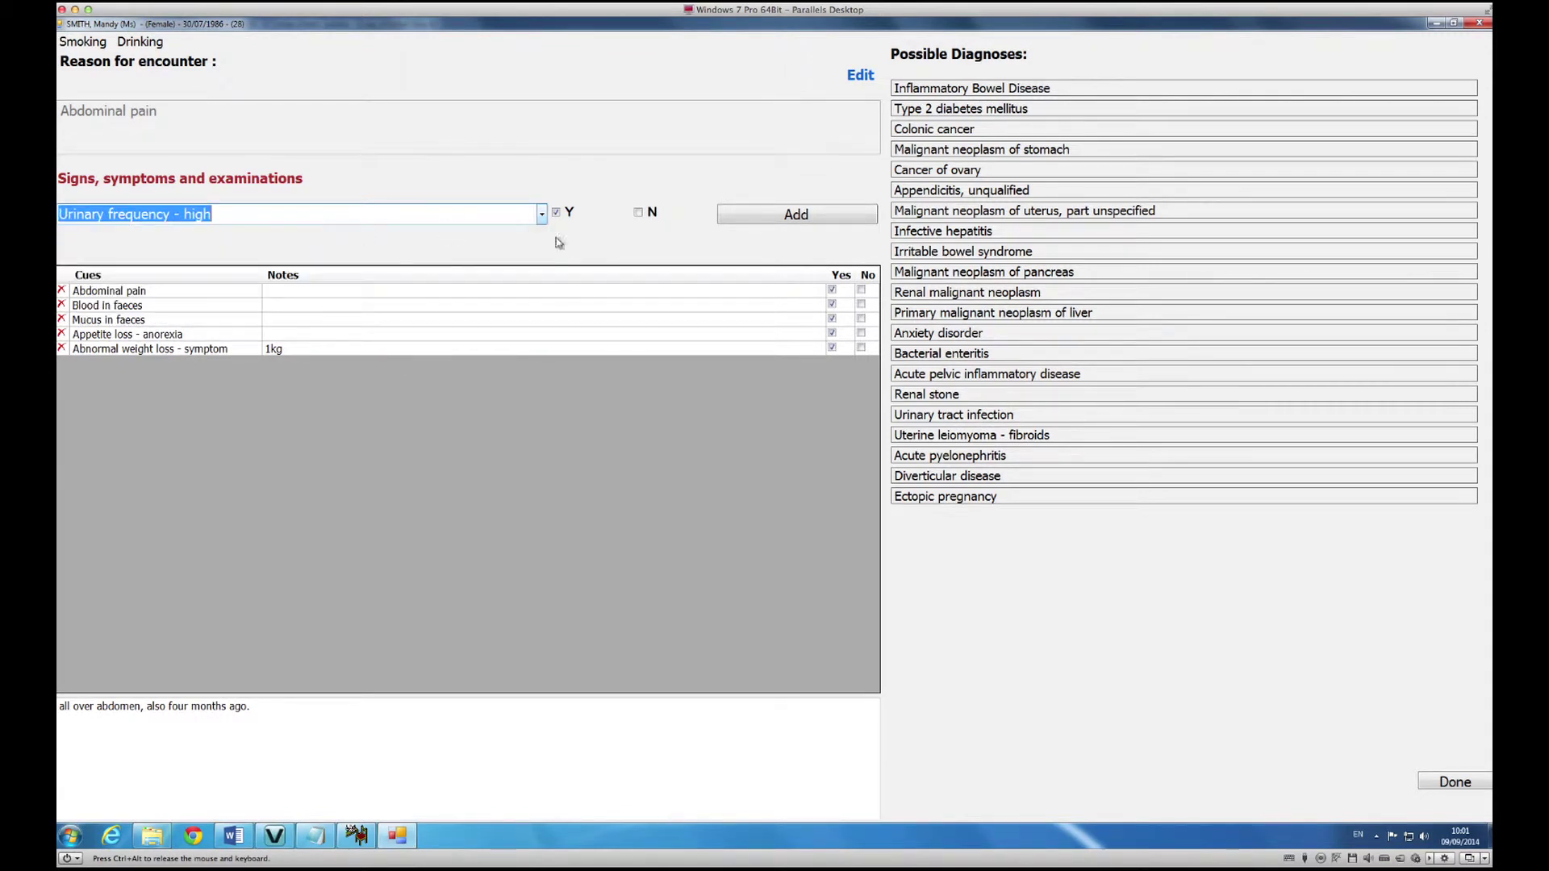
pyautogui.click(638, 212)
pyautogui.click(780, 214)
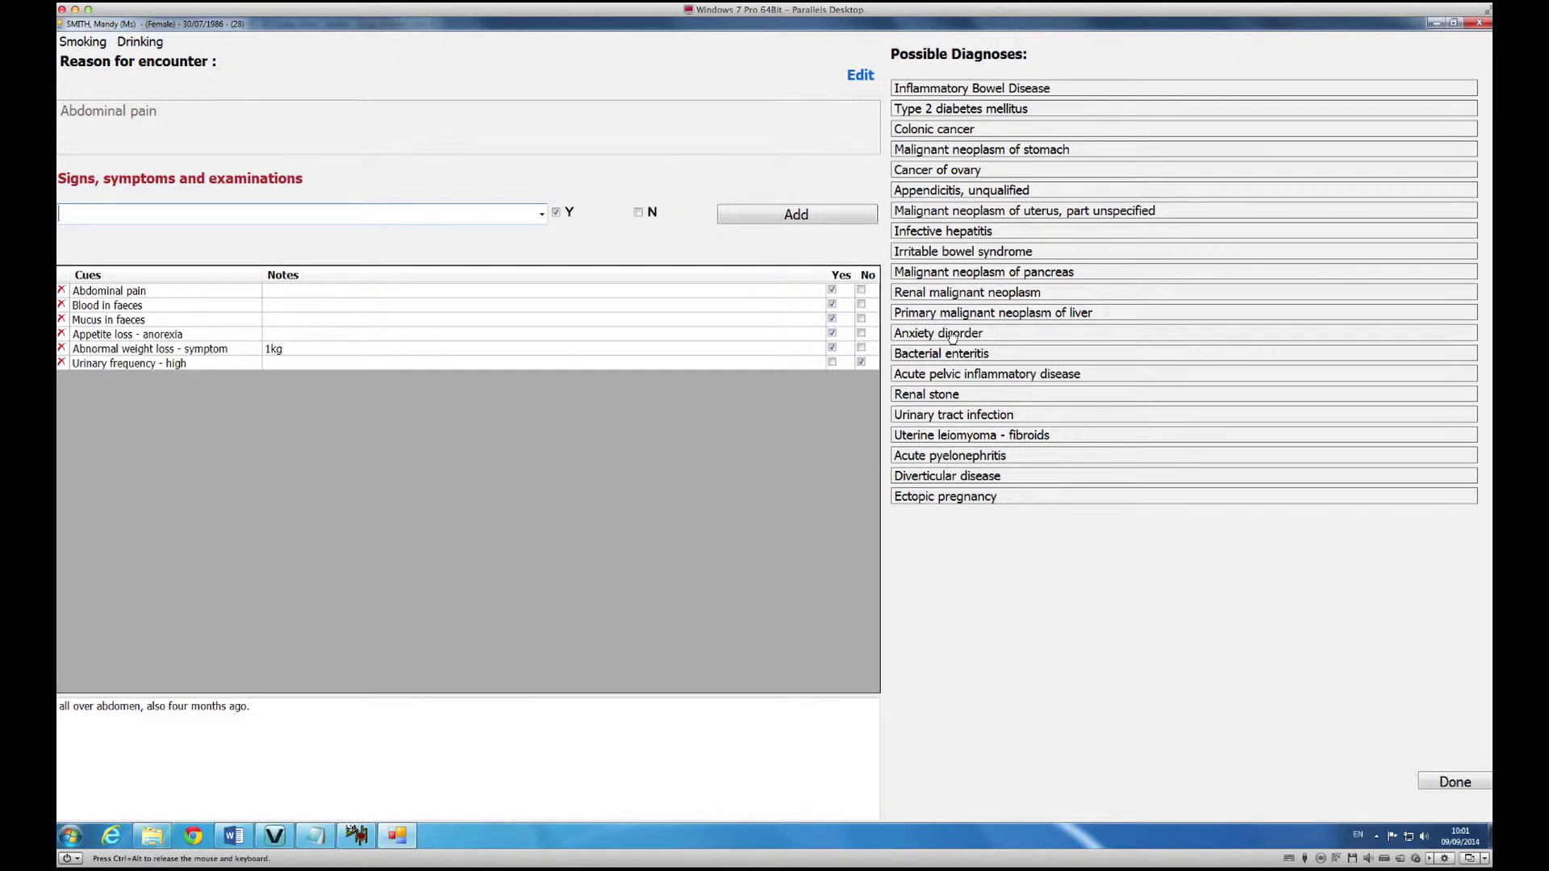
# - Open the Urinary tract infection symptom list and mark Fever symptoms, Urine pregnancy test positive and Nocturia as absent
pyautogui.moveTo(953, 338)
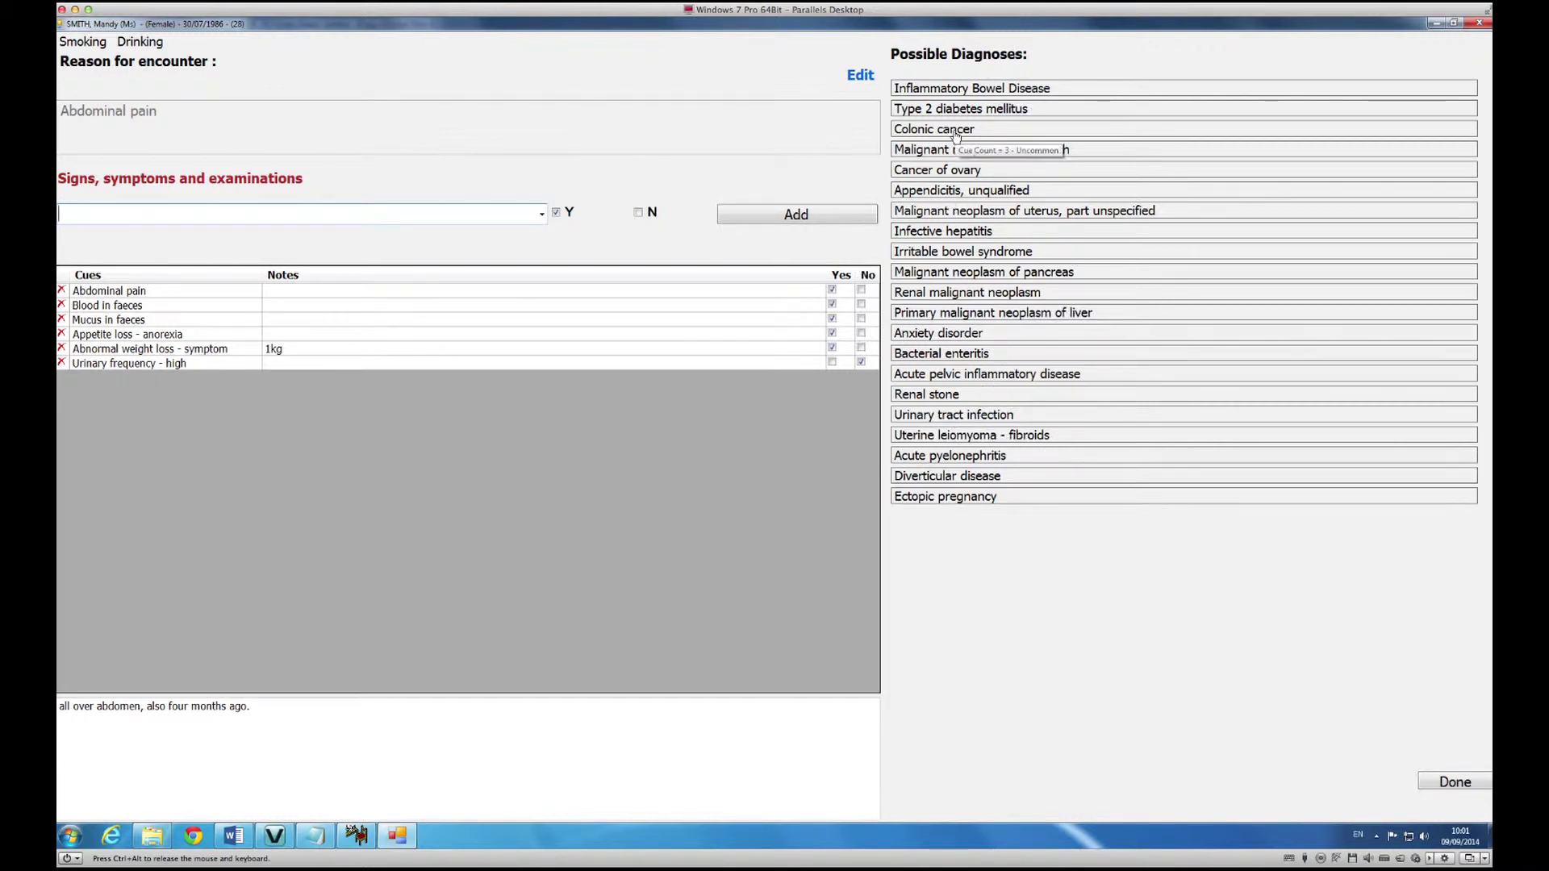
pyautogui.click(951, 418)
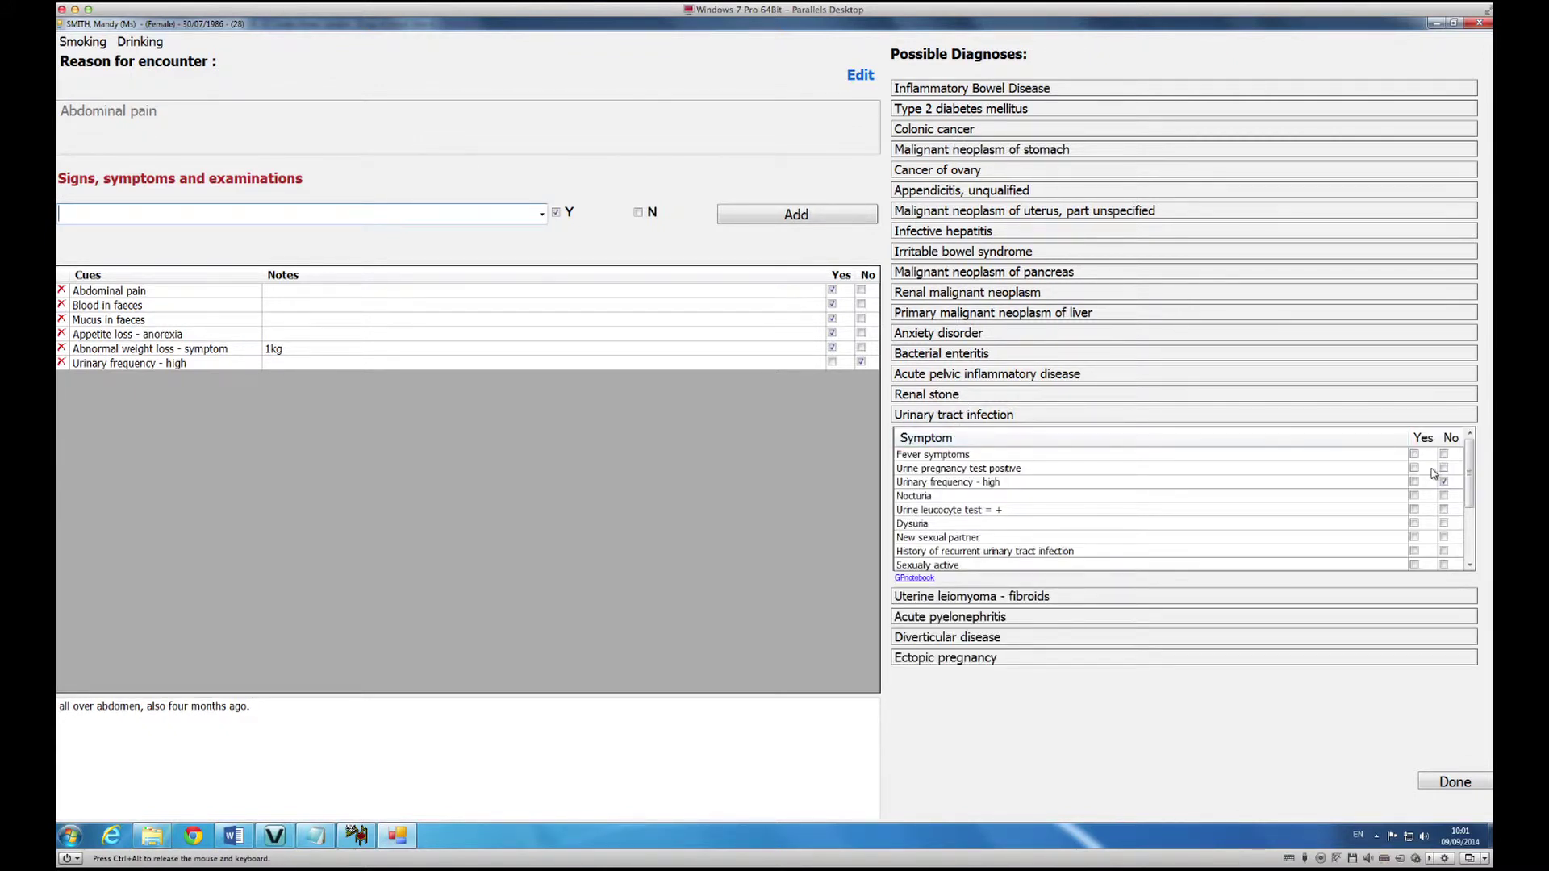
pyautogui.moveTo(1471, 491)
pyautogui.mouseDown()
pyautogui.moveTo(1478, 542)
pyautogui.moveTo(1478, 488)
pyautogui.mouseUp()
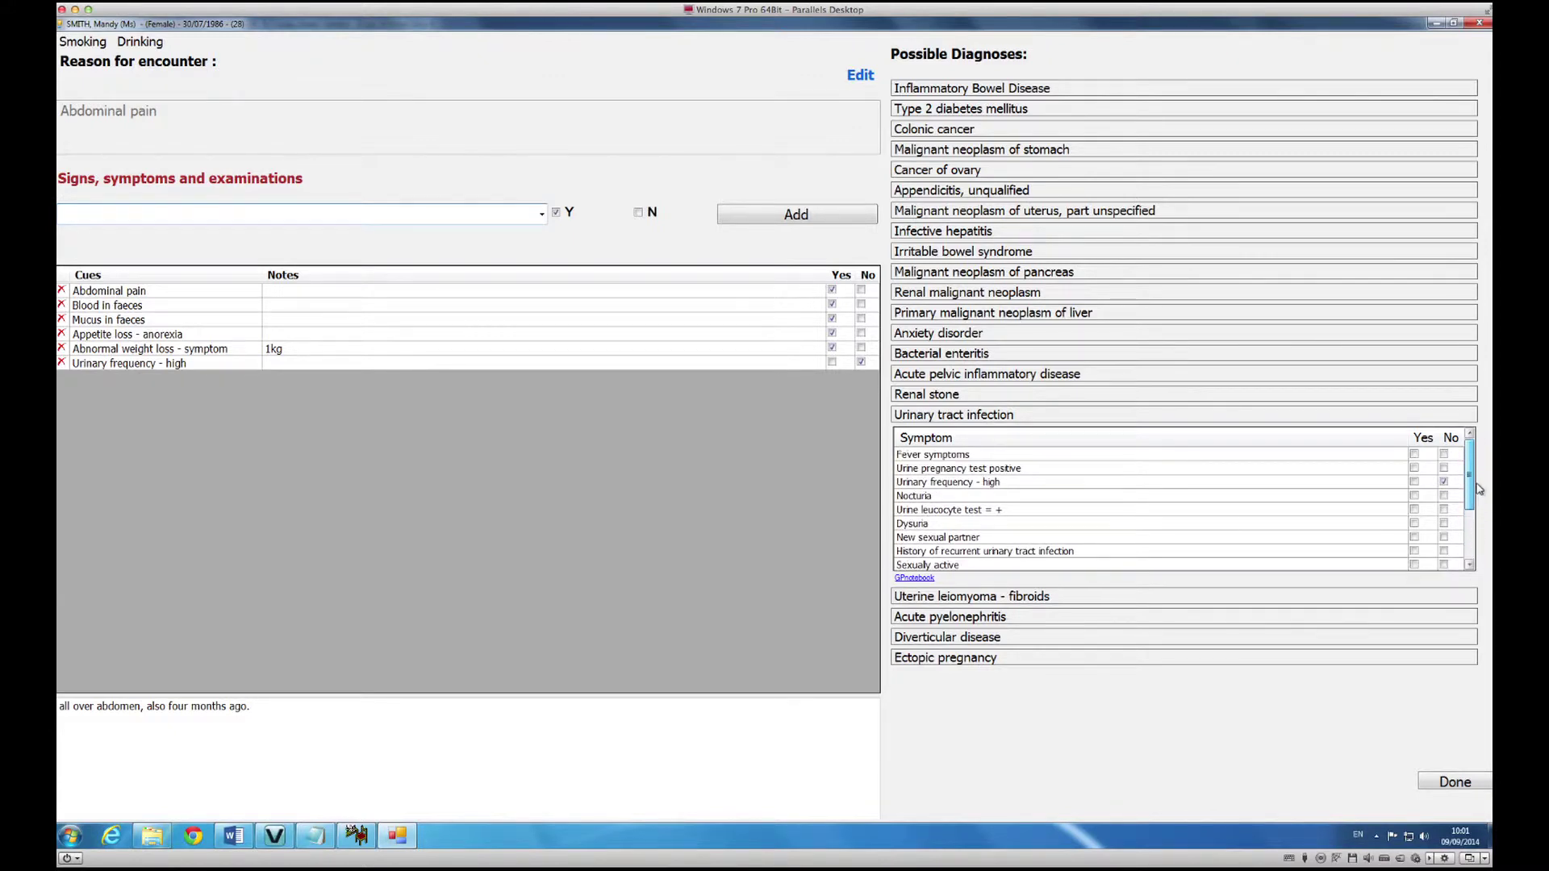
pyautogui.click(1444, 455)
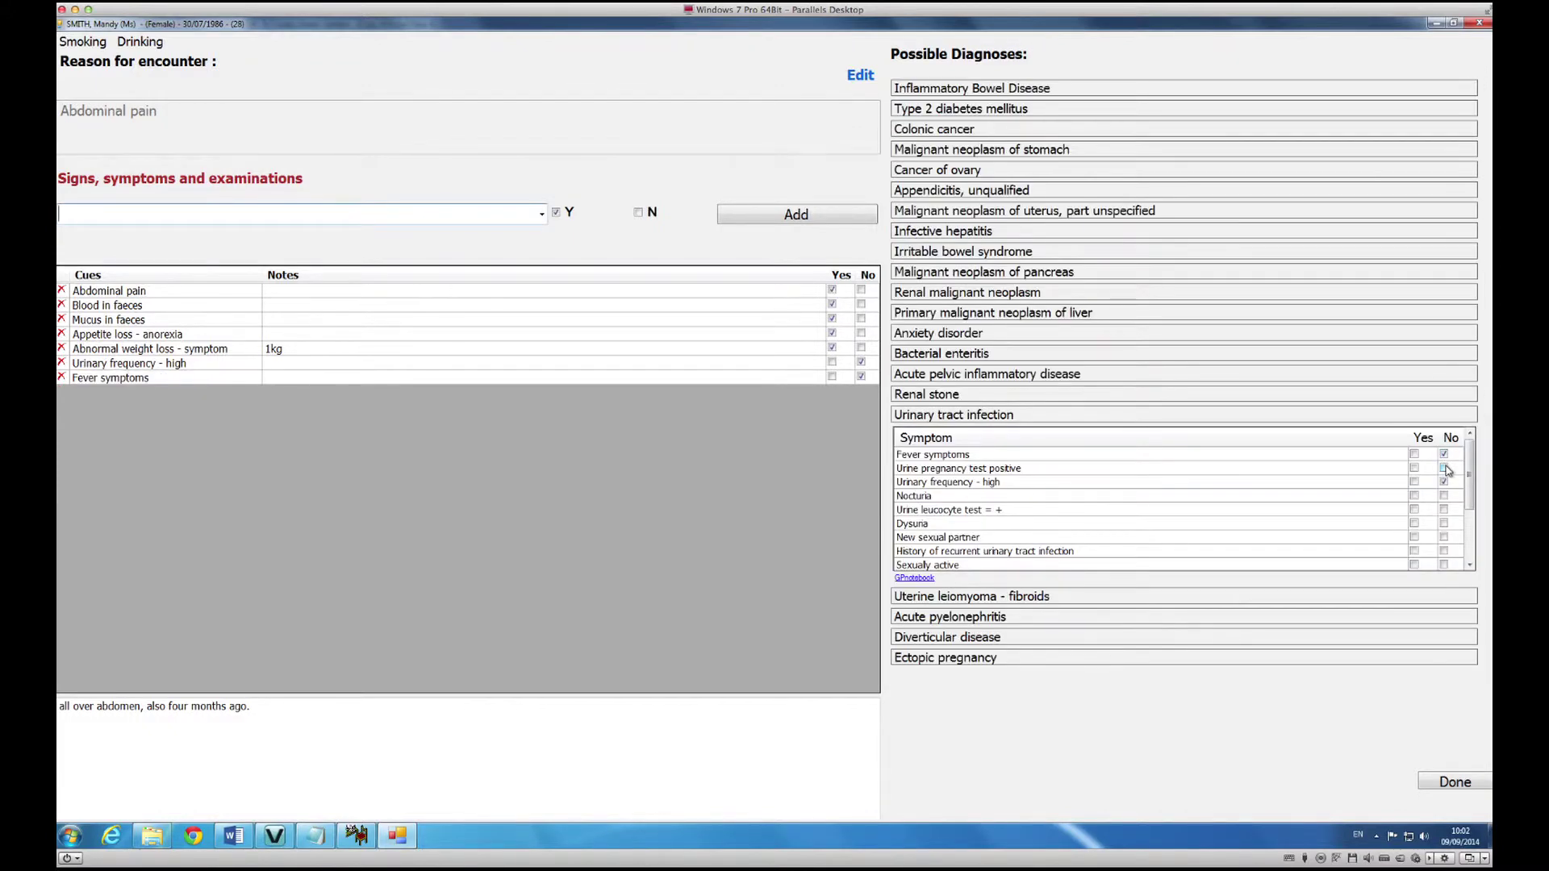
pyautogui.click(1444, 468)
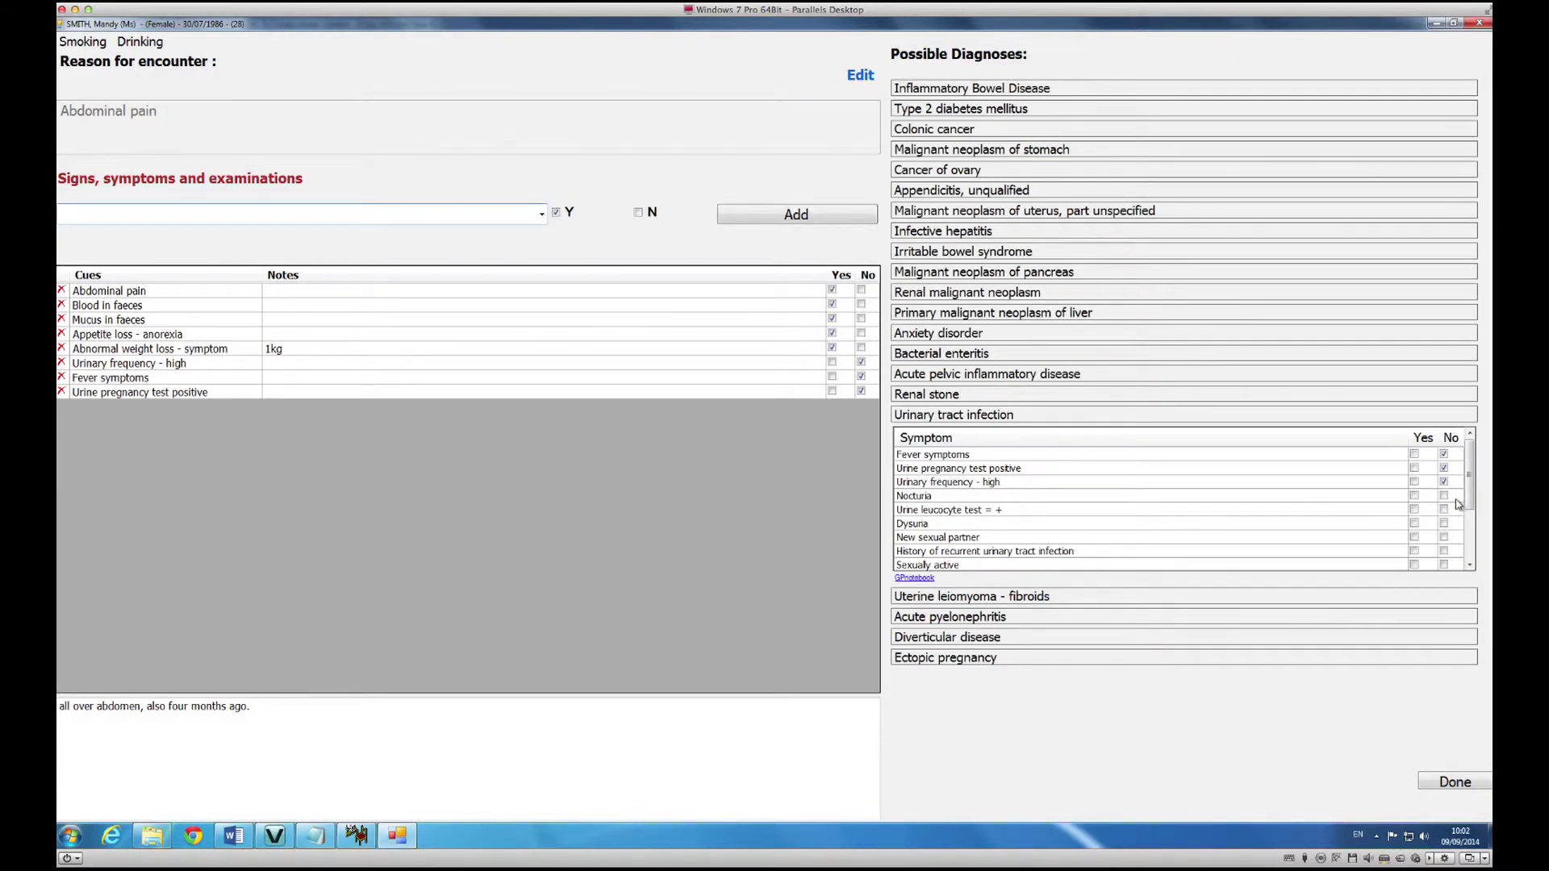
pyautogui.click(1444, 496)
# - Mark Urine leucocyte test = +, Dysuria, New sexual partner, History of recurrent urinary tract infection and Sexually active as absent
pyautogui.scroll(-1, 1470, 517)
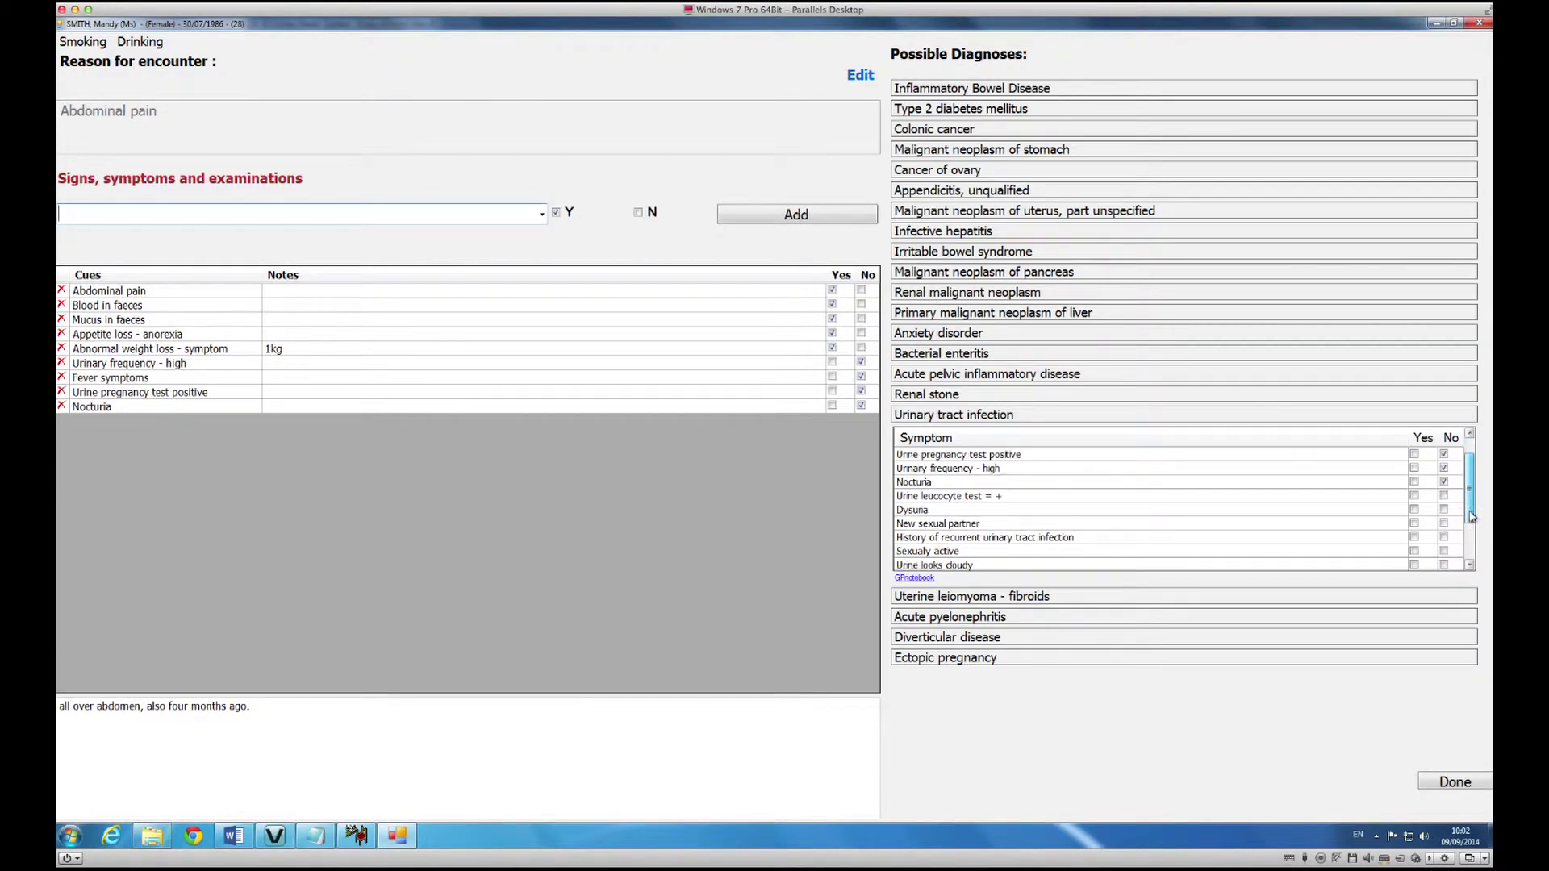
pyautogui.click(1444, 500)
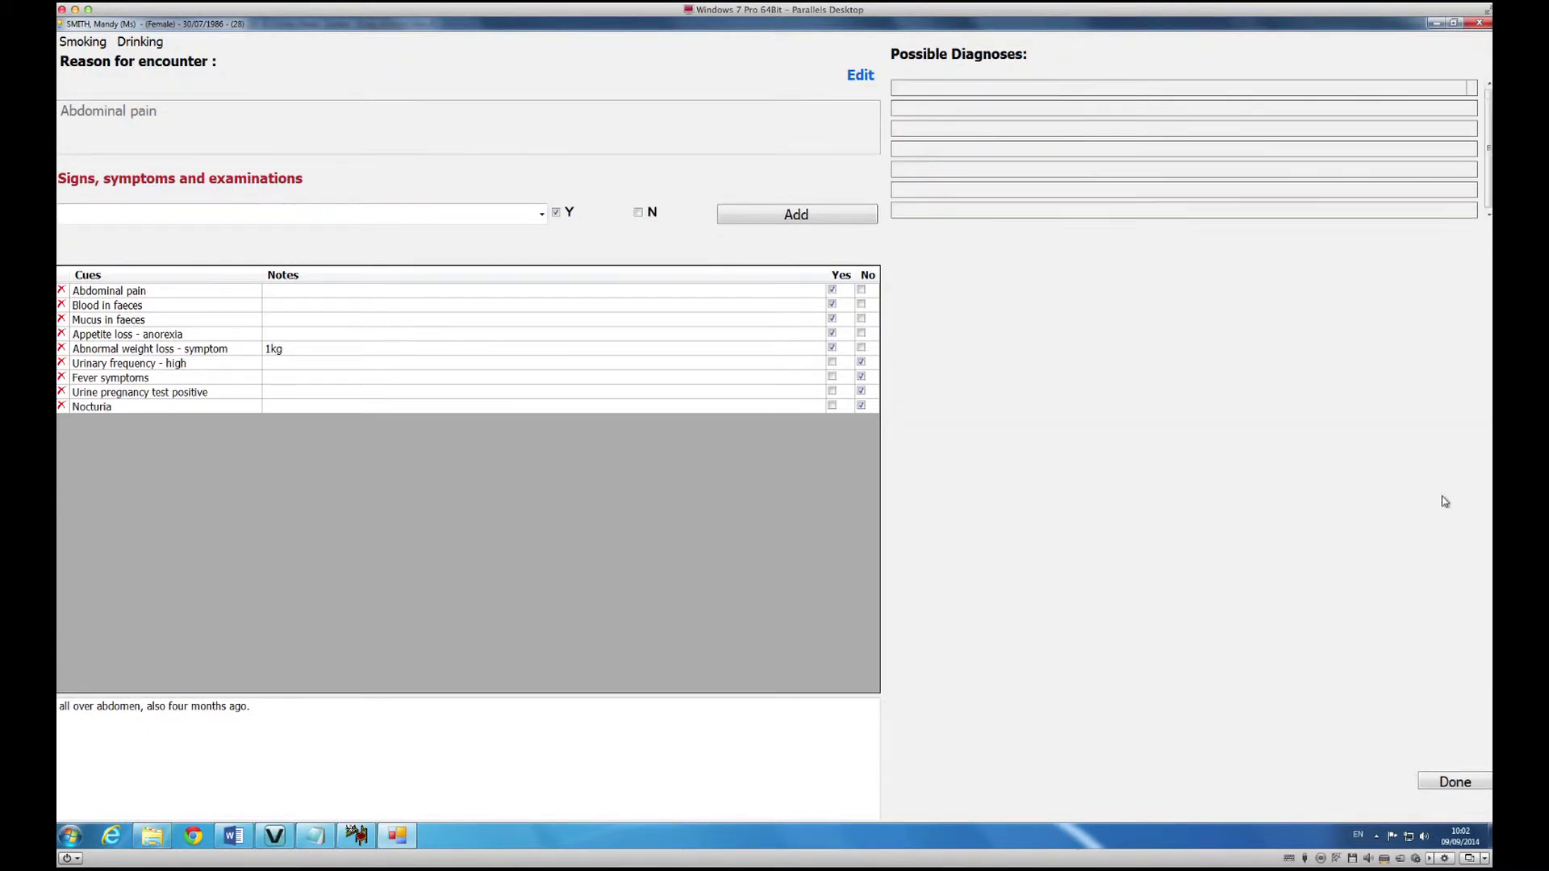
pyautogui.click(1444, 510)
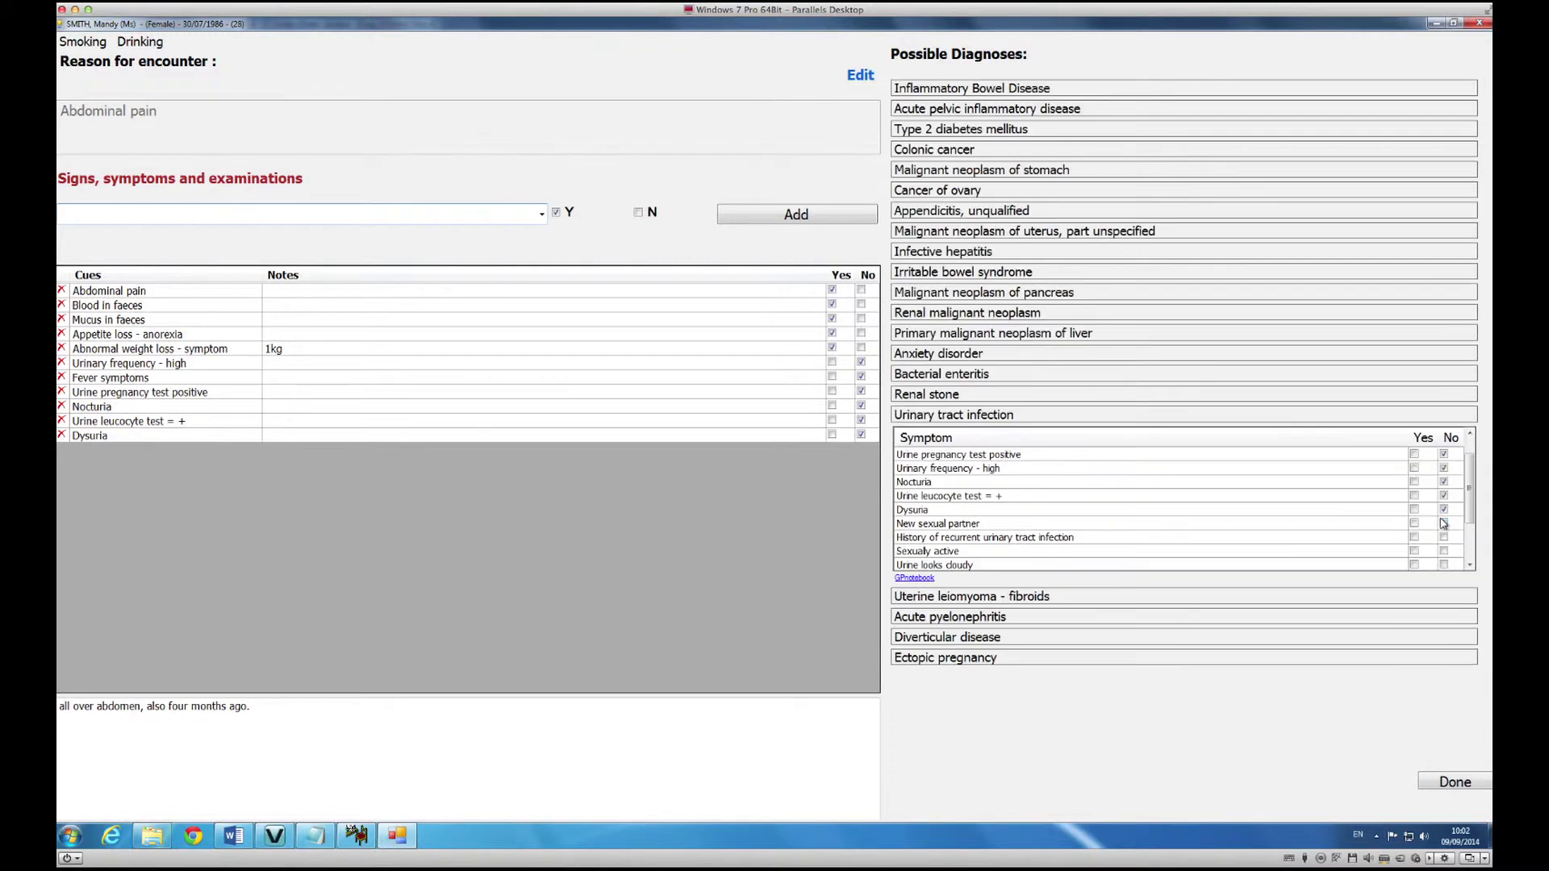
pyautogui.click(1444, 523)
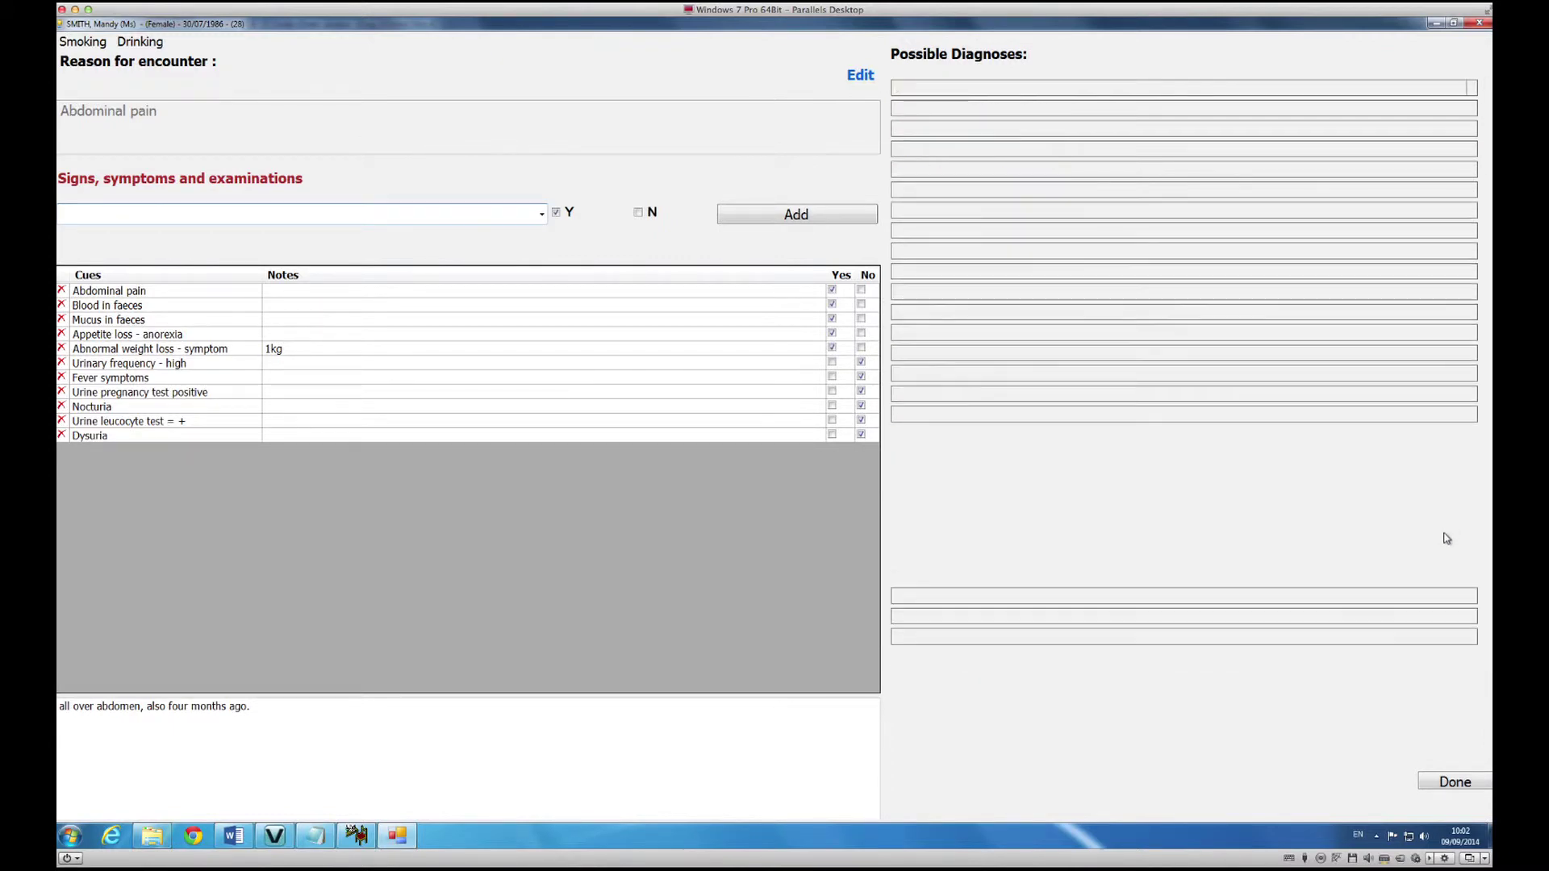
pyautogui.click(1444, 537)
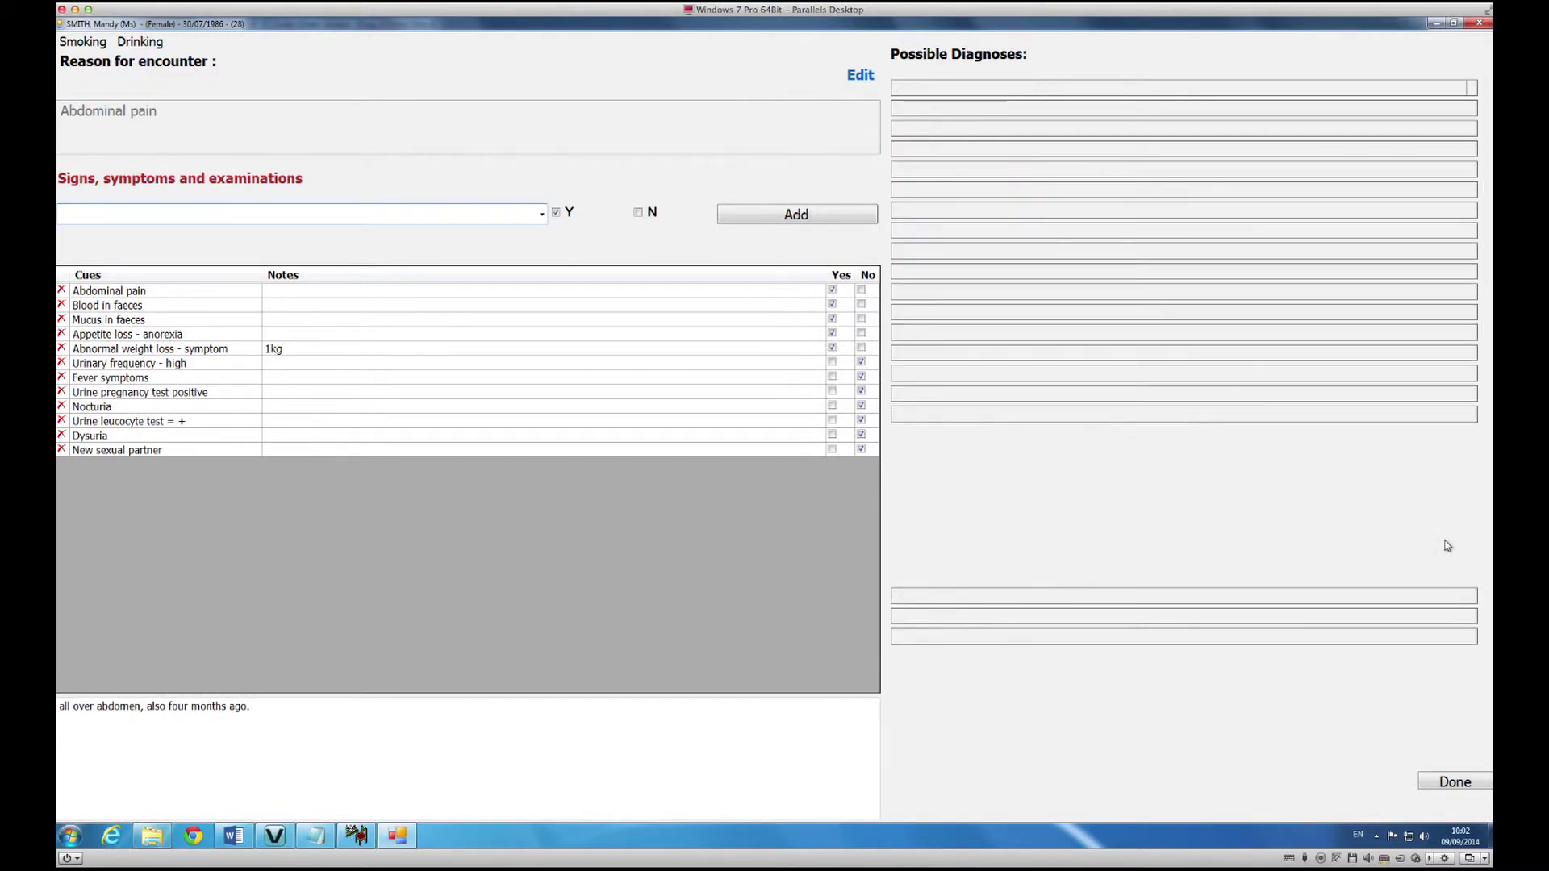
pyautogui.click(1444, 551)
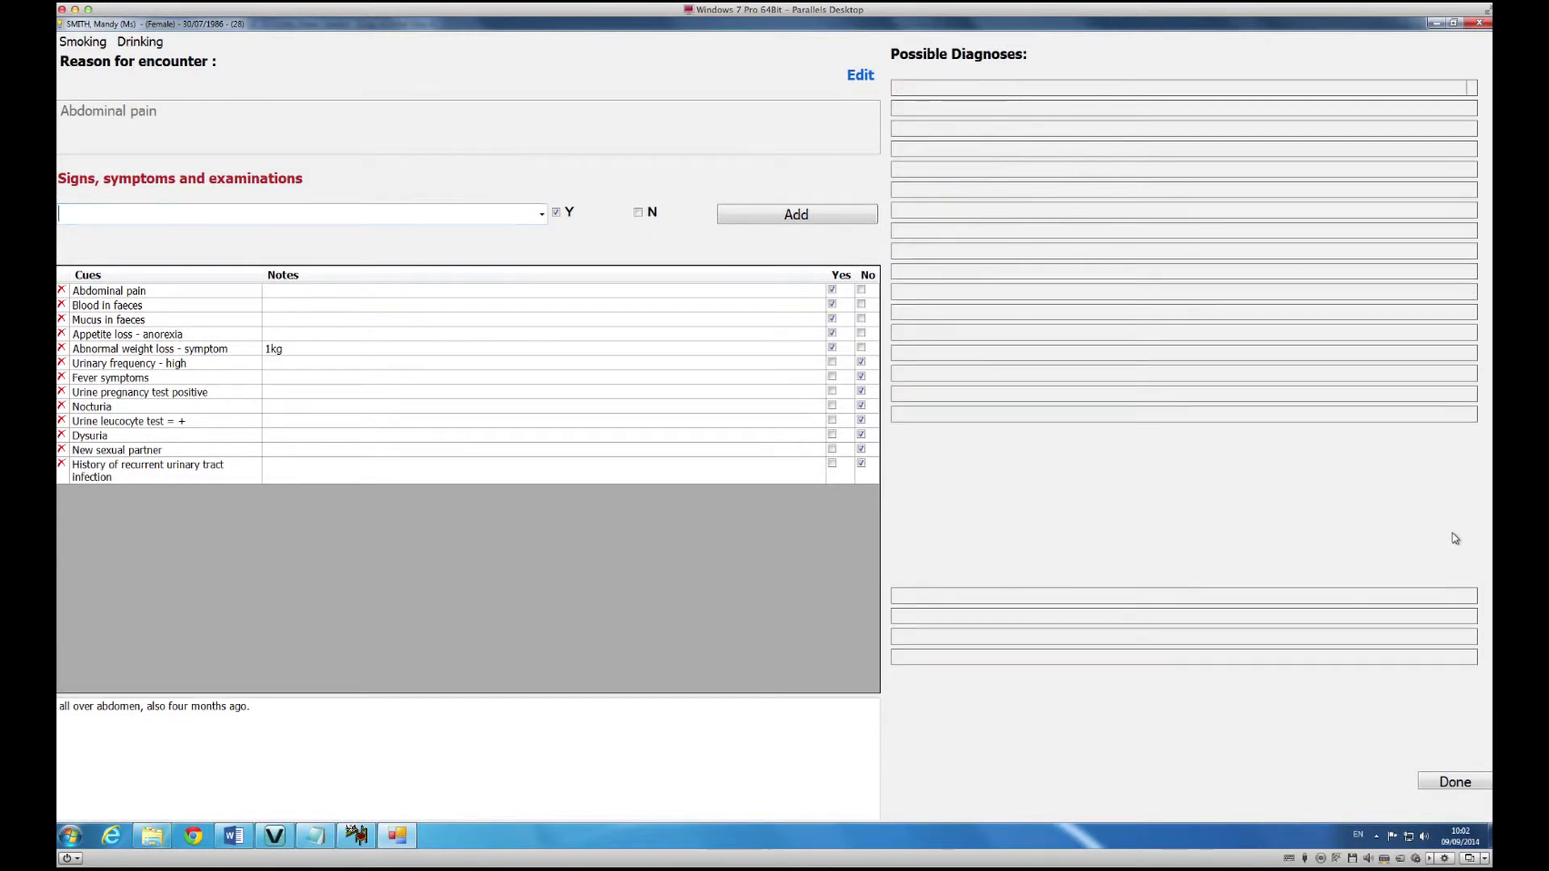
# - Mark Urine looks cloudy, Urine smell abormal, Abdominal examination, Blood in urine - haematuria, Vomiting and Vaginal discharge symptom as absent
pyautogui.moveTo(1470, 525); pyautogui.dragTo(1471, 554)
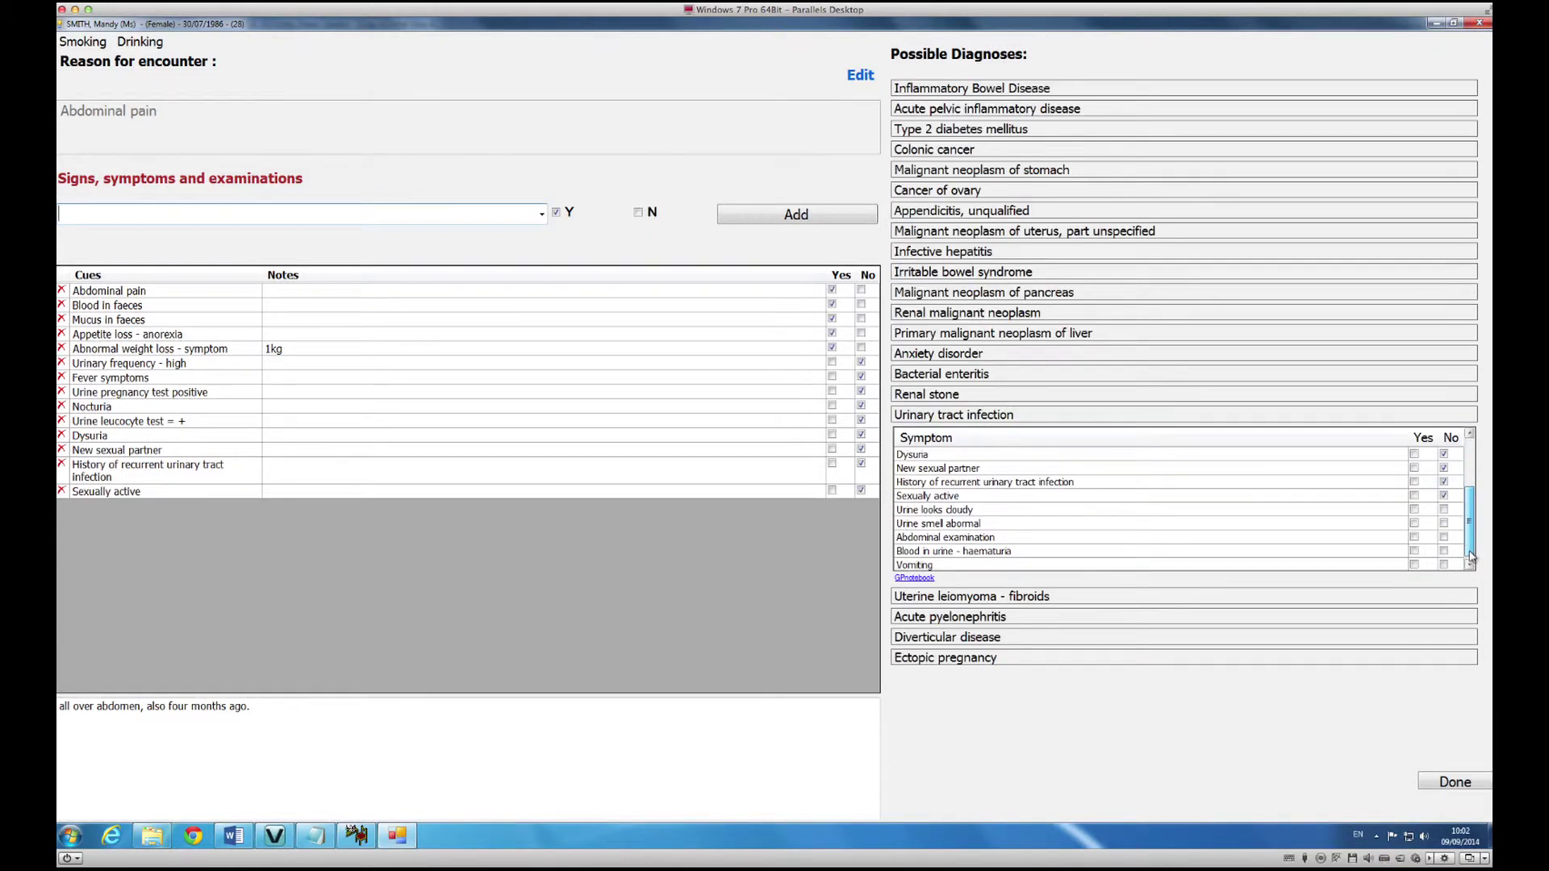
pyautogui.click(1444, 509)
pyautogui.click(1444, 523)
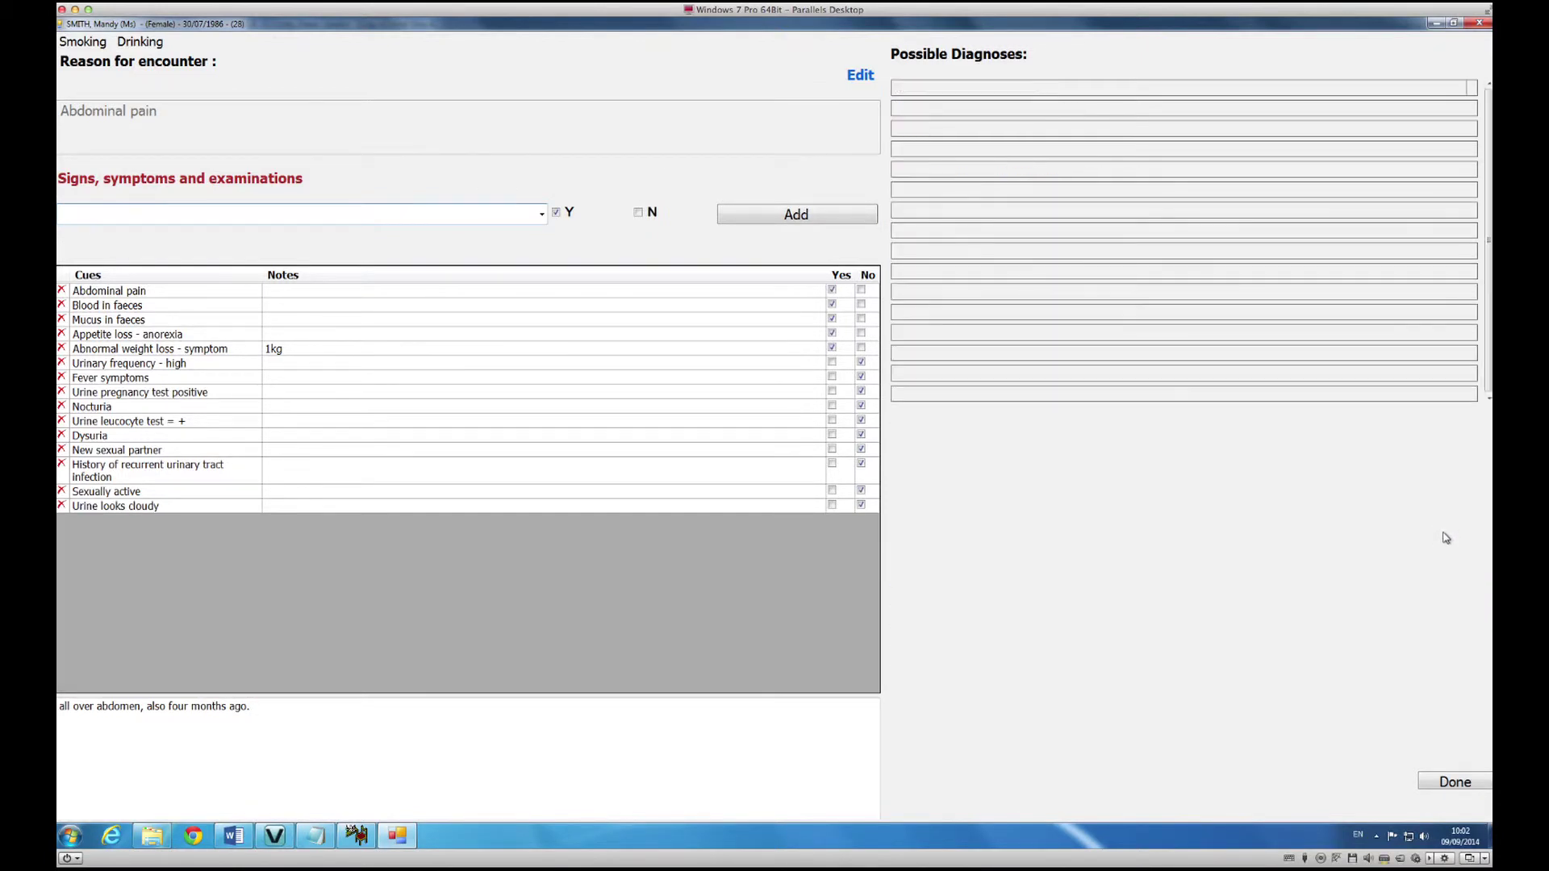
pyautogui.click(1445, 537)
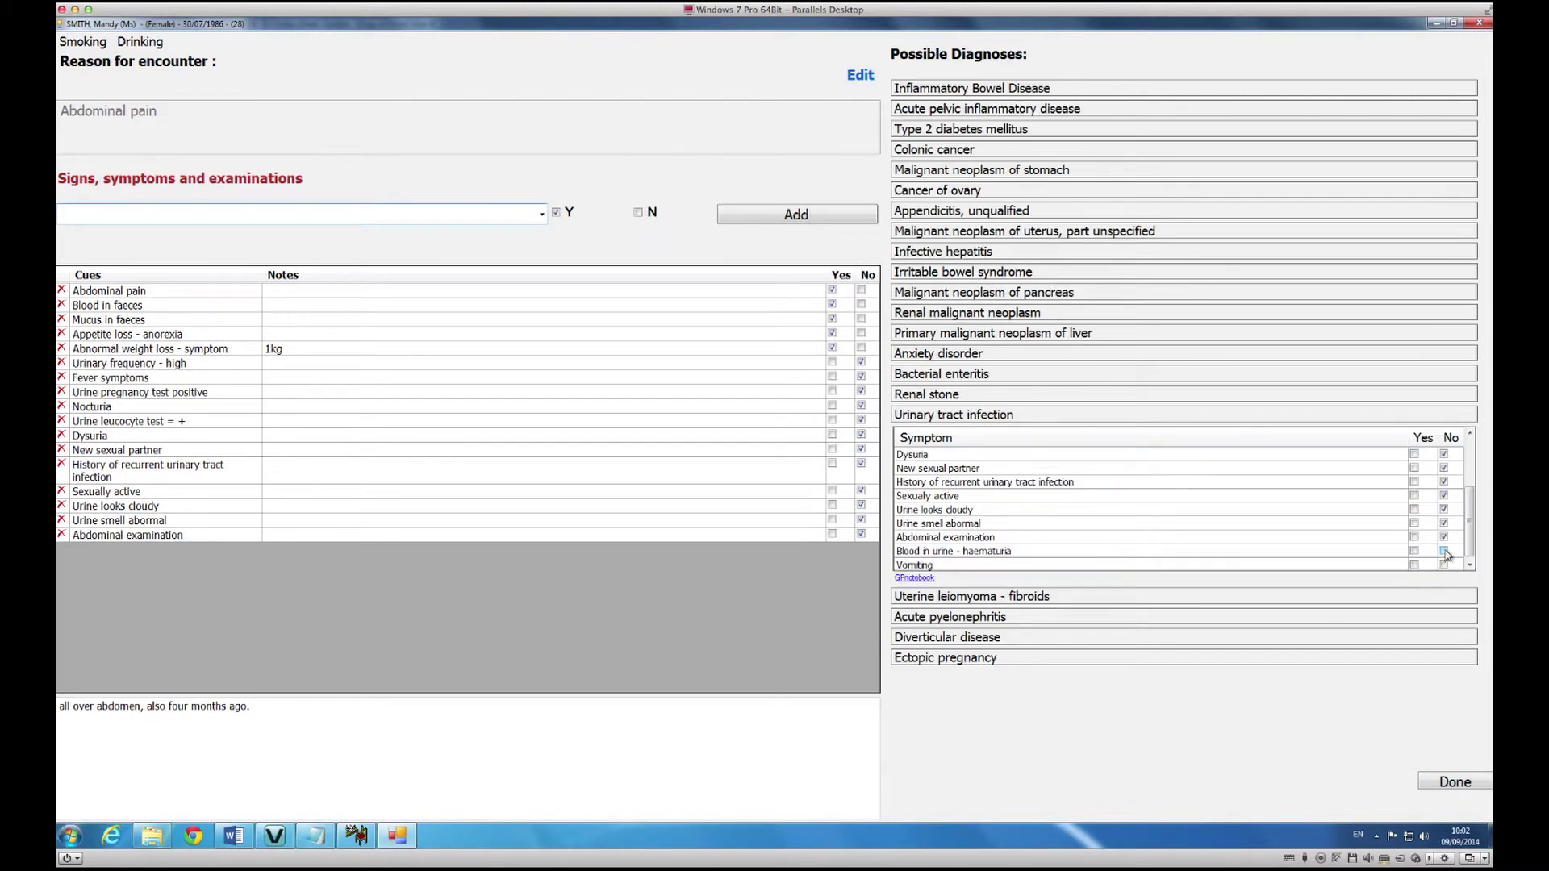
pyautogui.click(1444, 552)
pyautogui.click(1445, 565)
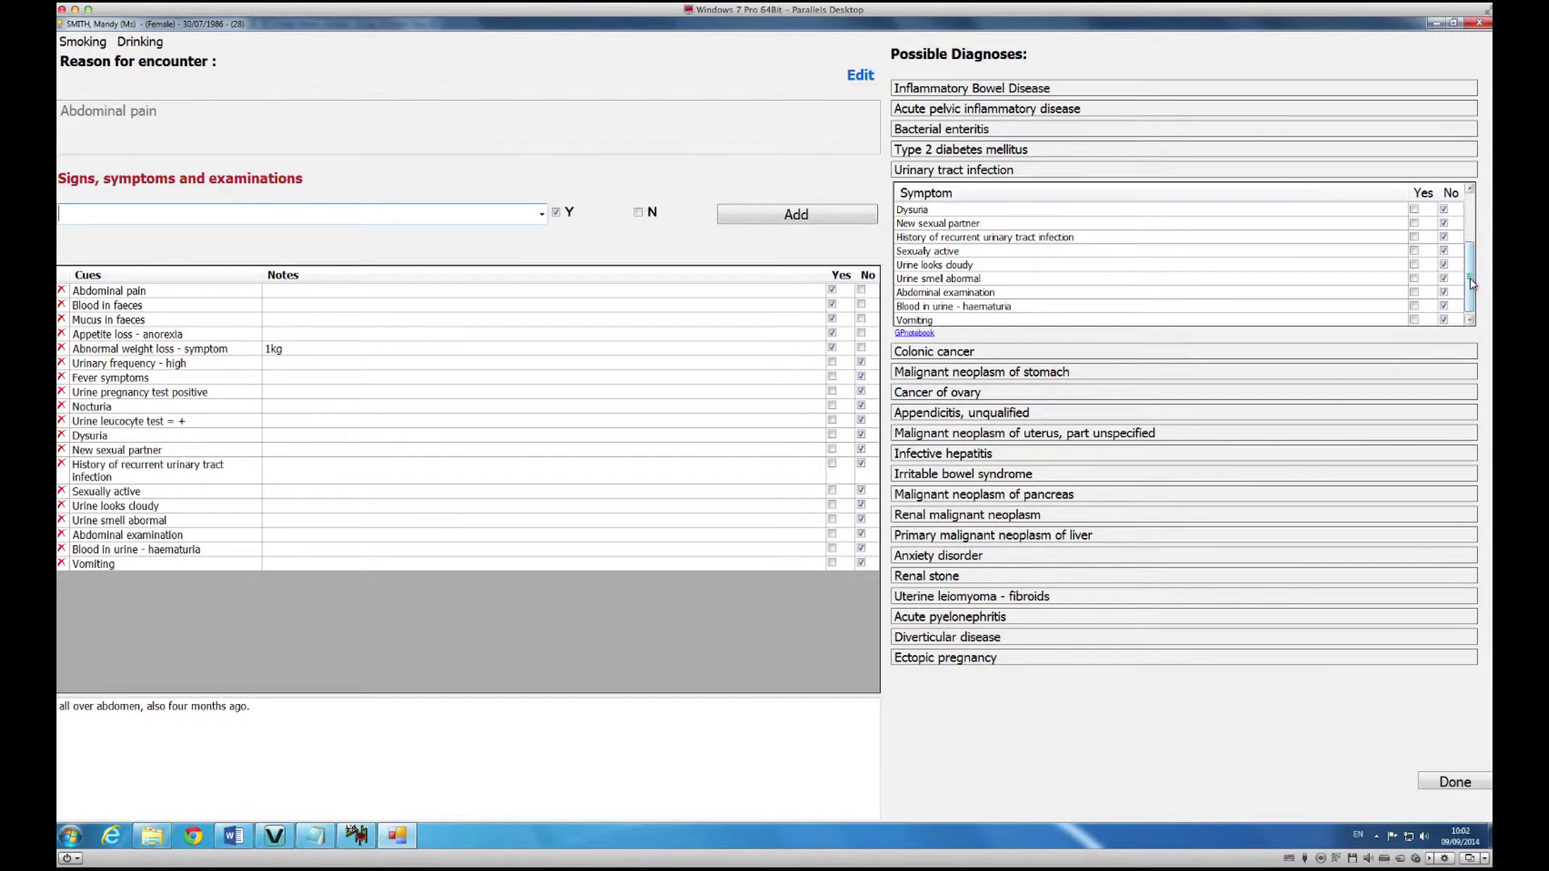
pyautogui.moveTo(1472, 283); pyautogui.dragTo(1471, 301)
pyautogui.click(1444, 311)
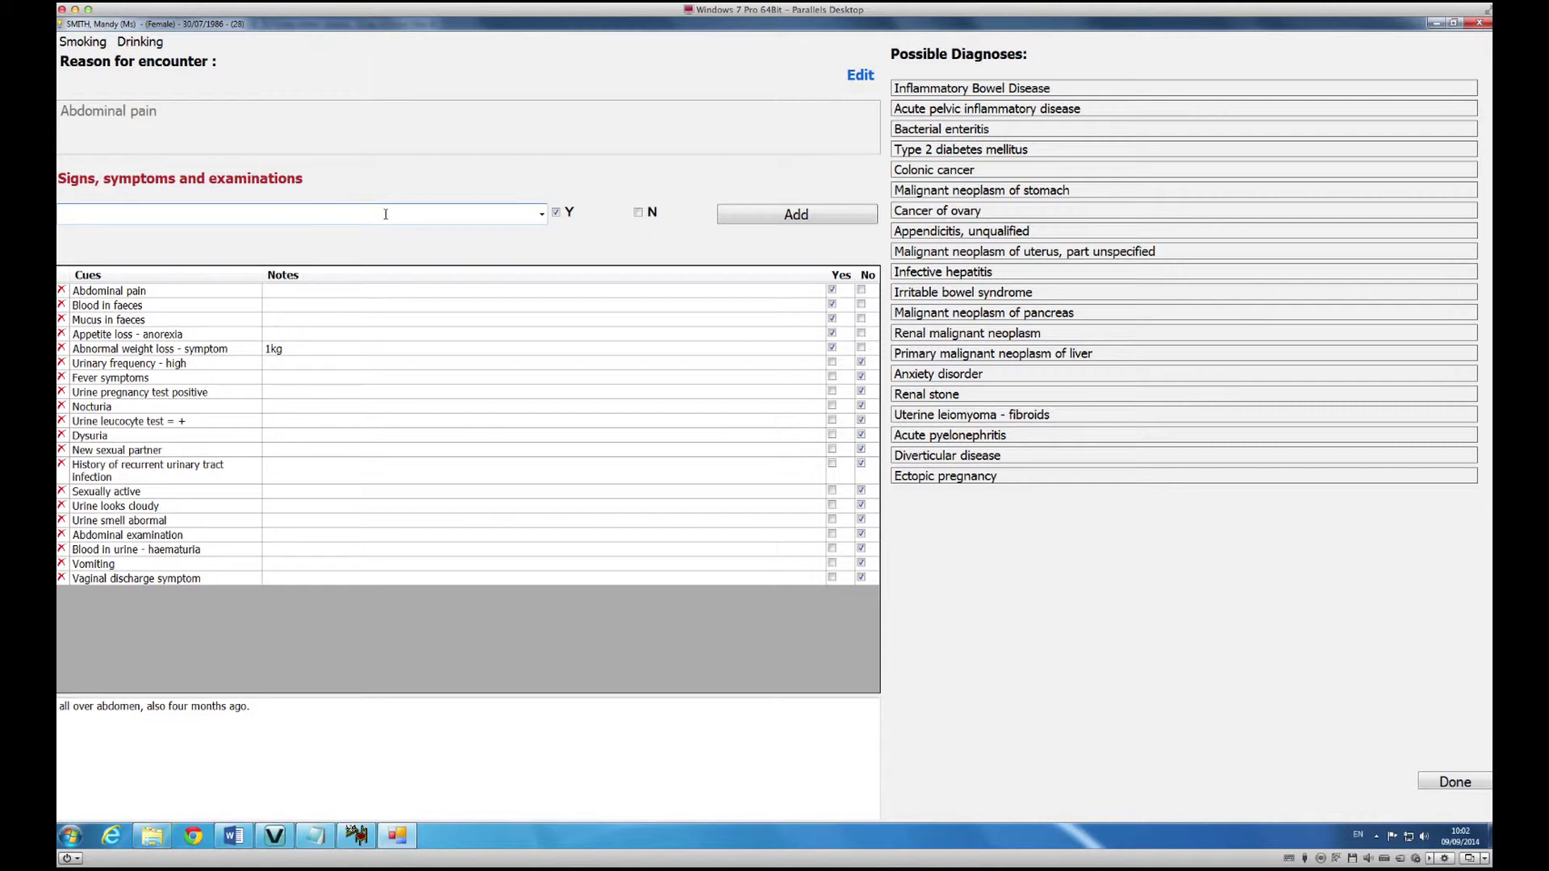
# - Record SOB - shortness of breath as a present symptom without notes
pyautogui.write('sob')
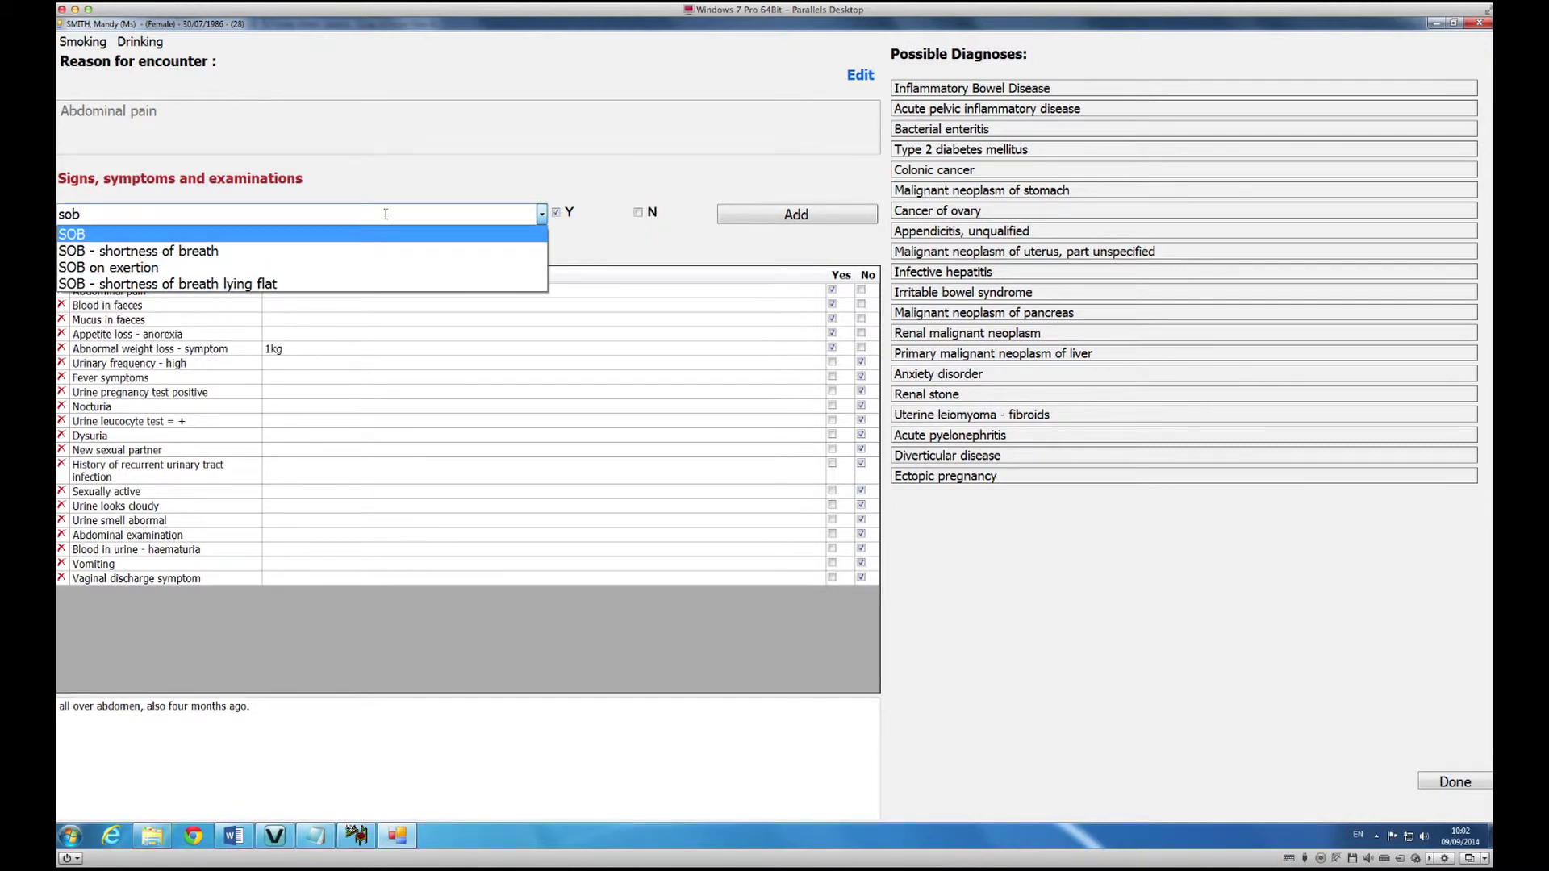
pyautogui.click(126, 250)
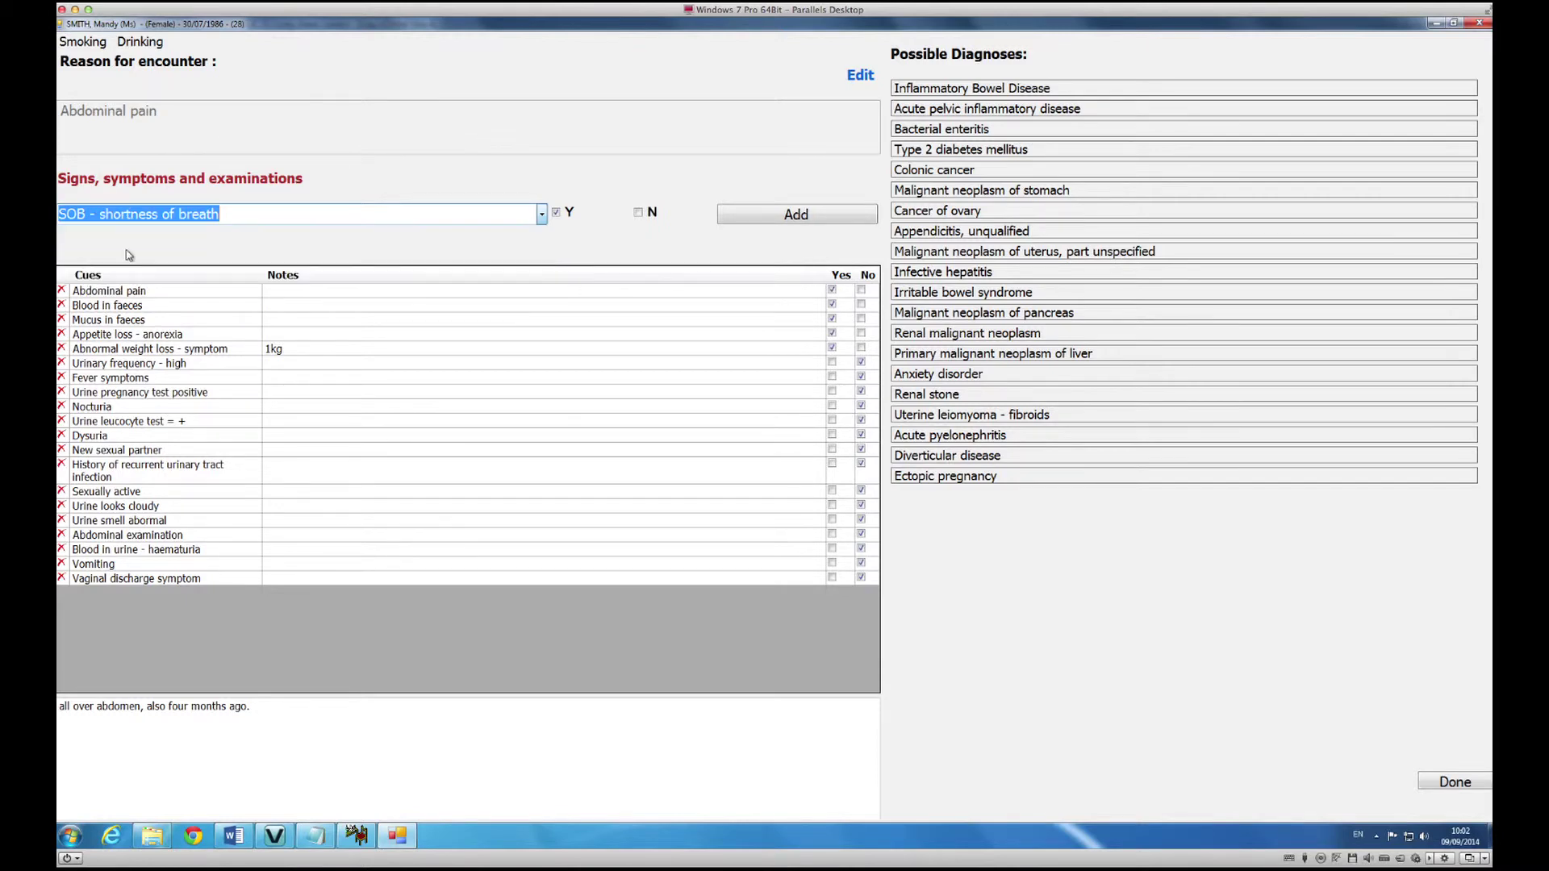
pyautogui.click(803, 217)
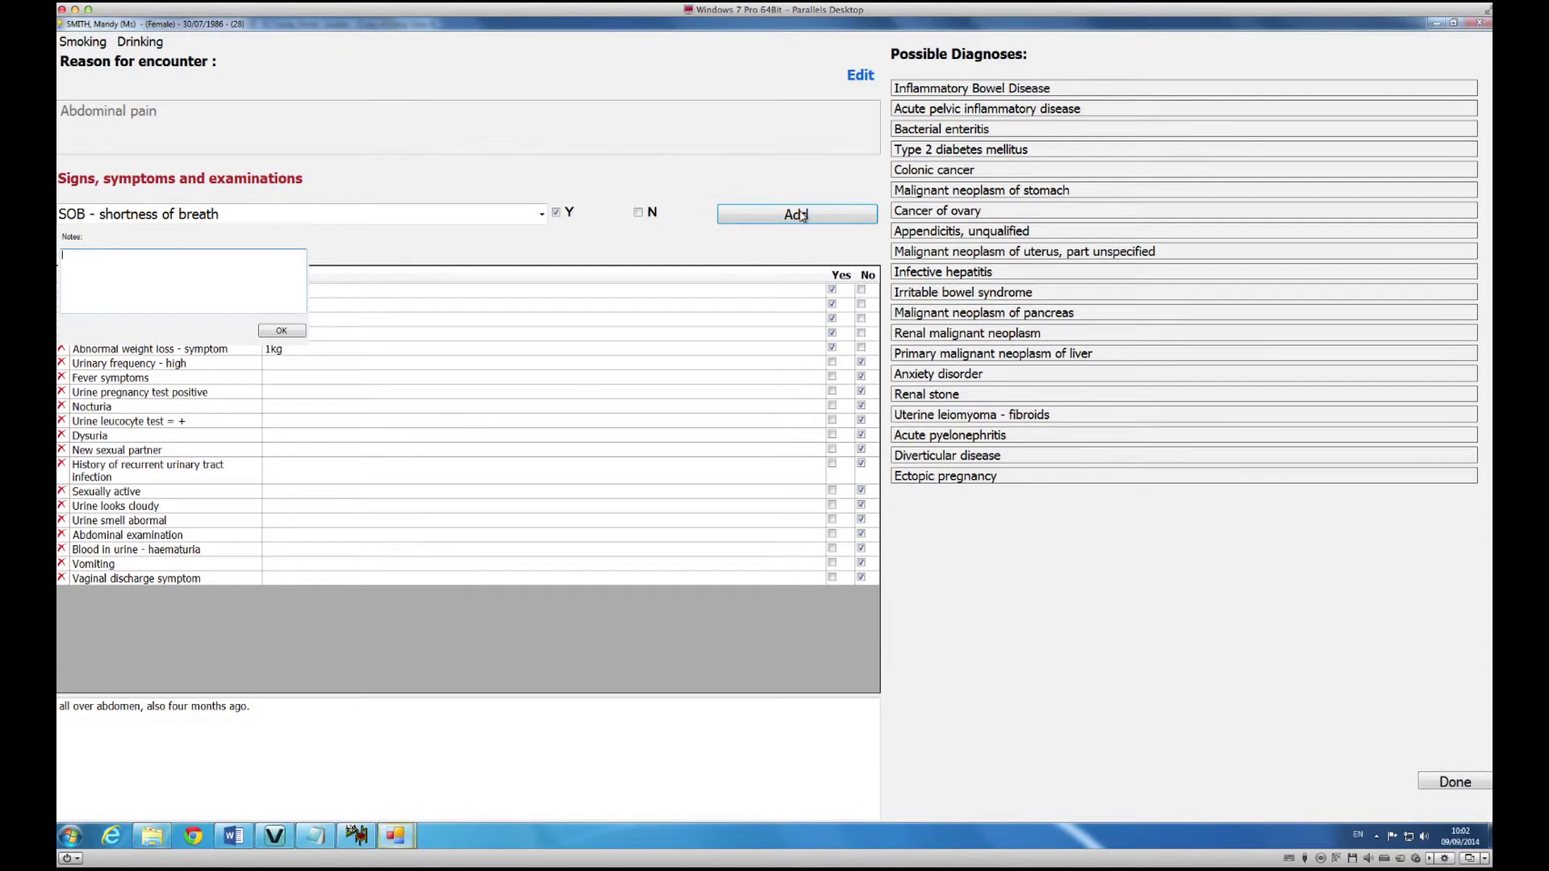
pyautogui.click(291, 332)
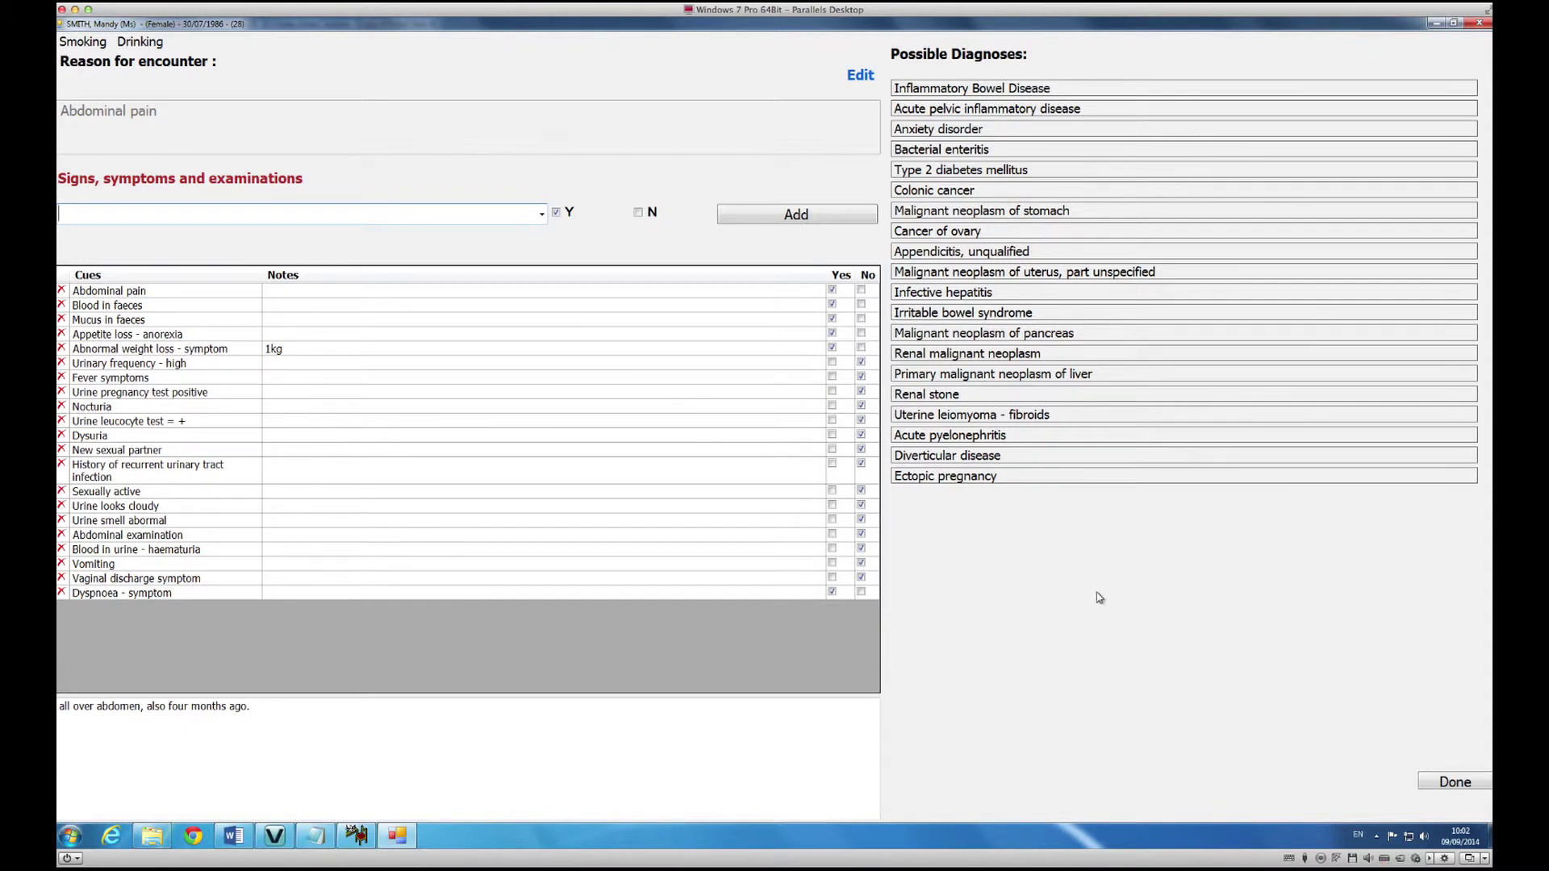
# - Finish the symptom entry, choose to reconsider the serious diagnosis, and mark Urine pregnancy test positive as absent under Ectopic pregnancy
pyautogui.click(1443, 786)
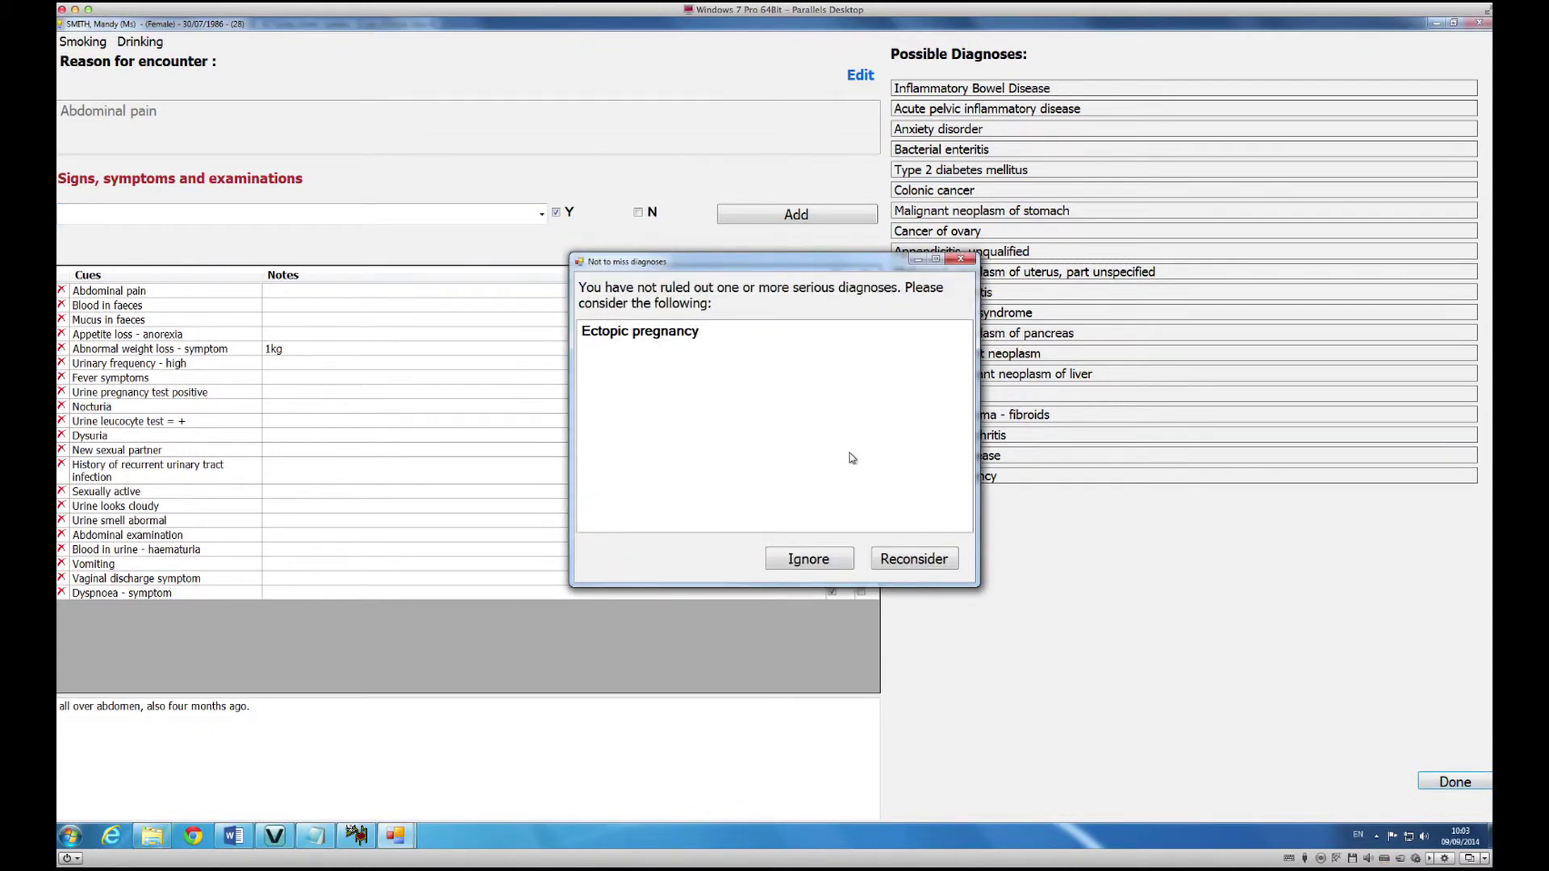
pyautogui.click(928, 563)
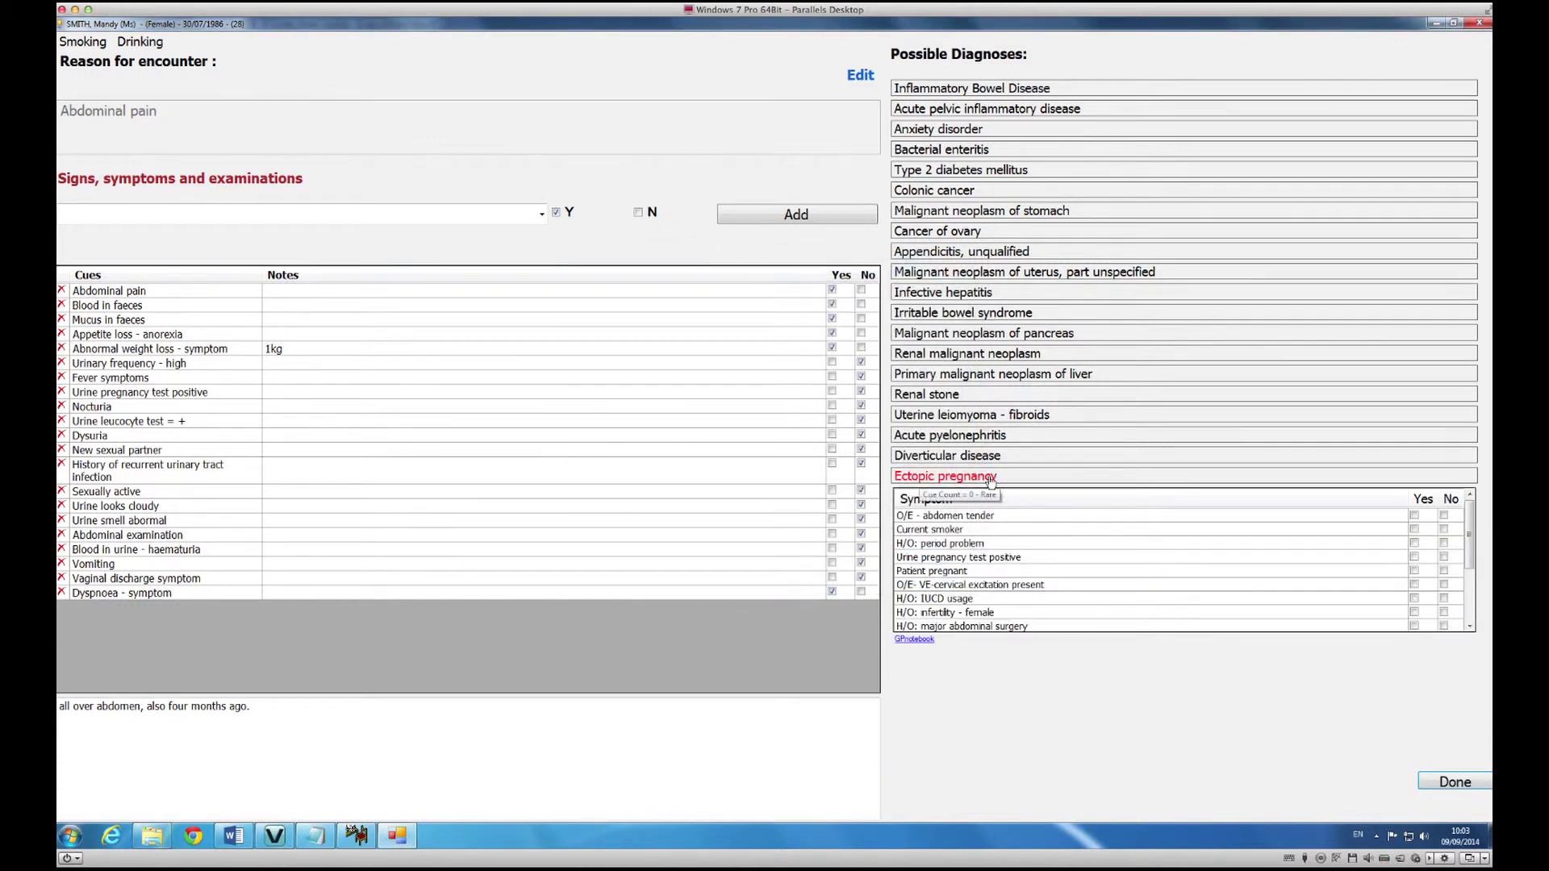
pyautogui.moveTo(1470, 545)
pyautogui.mouseDown()
pyautogui.moveTo(1469, 600)
pyautogui.moveTo(1476, 548)
pyautogui.mouseUp()
pyautogui.click(1443, 557)
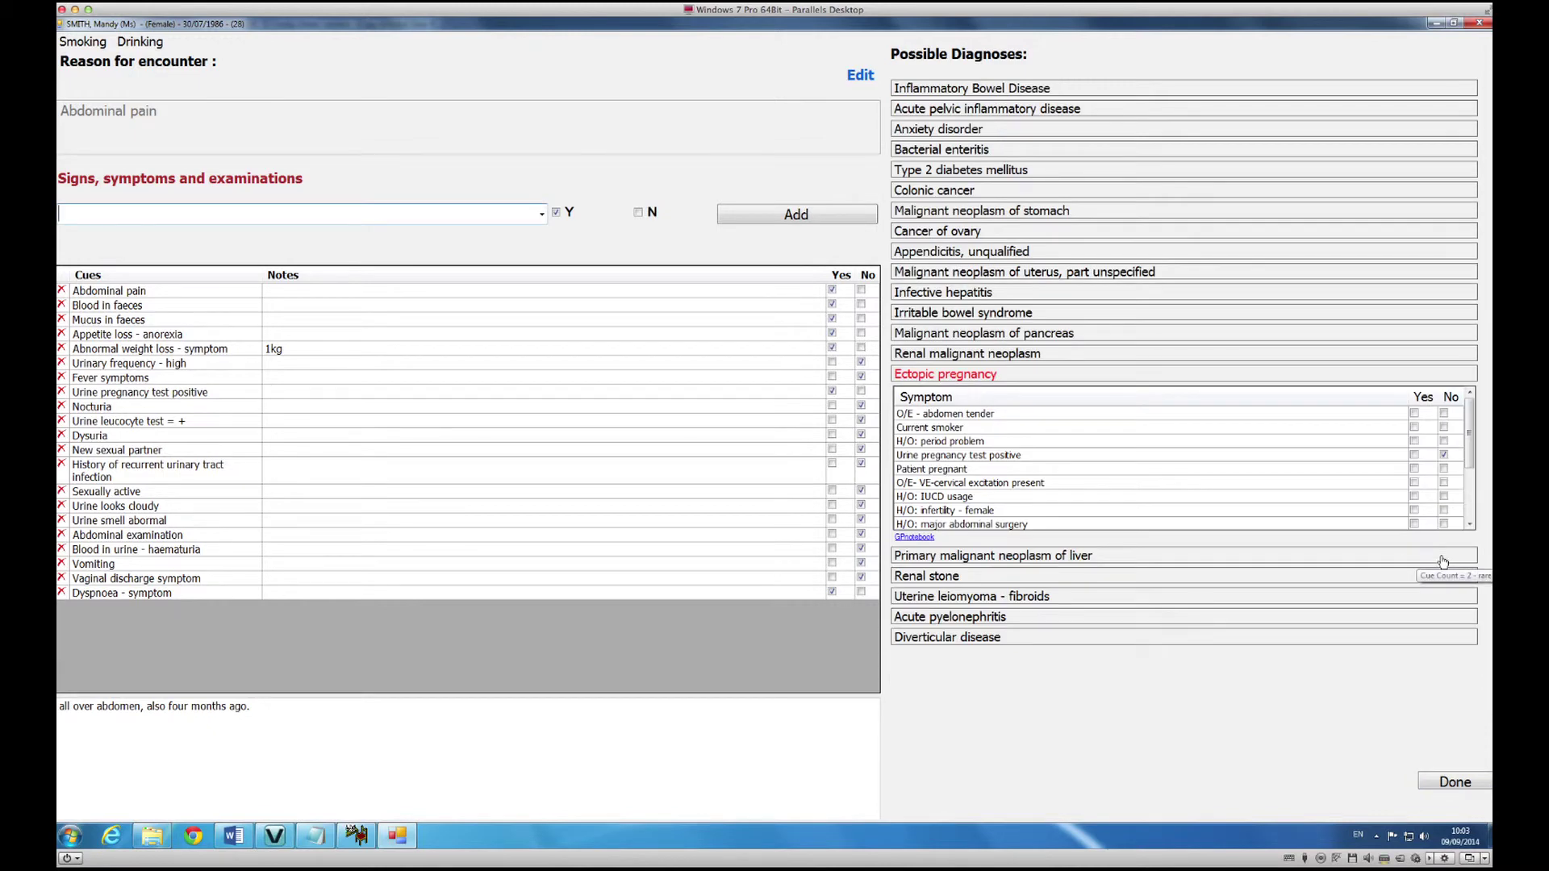
# - Finish the consultation with Inflammatory Bowel Disease as the working diagnosis and no comments
pyautogui.click(1434, 783)
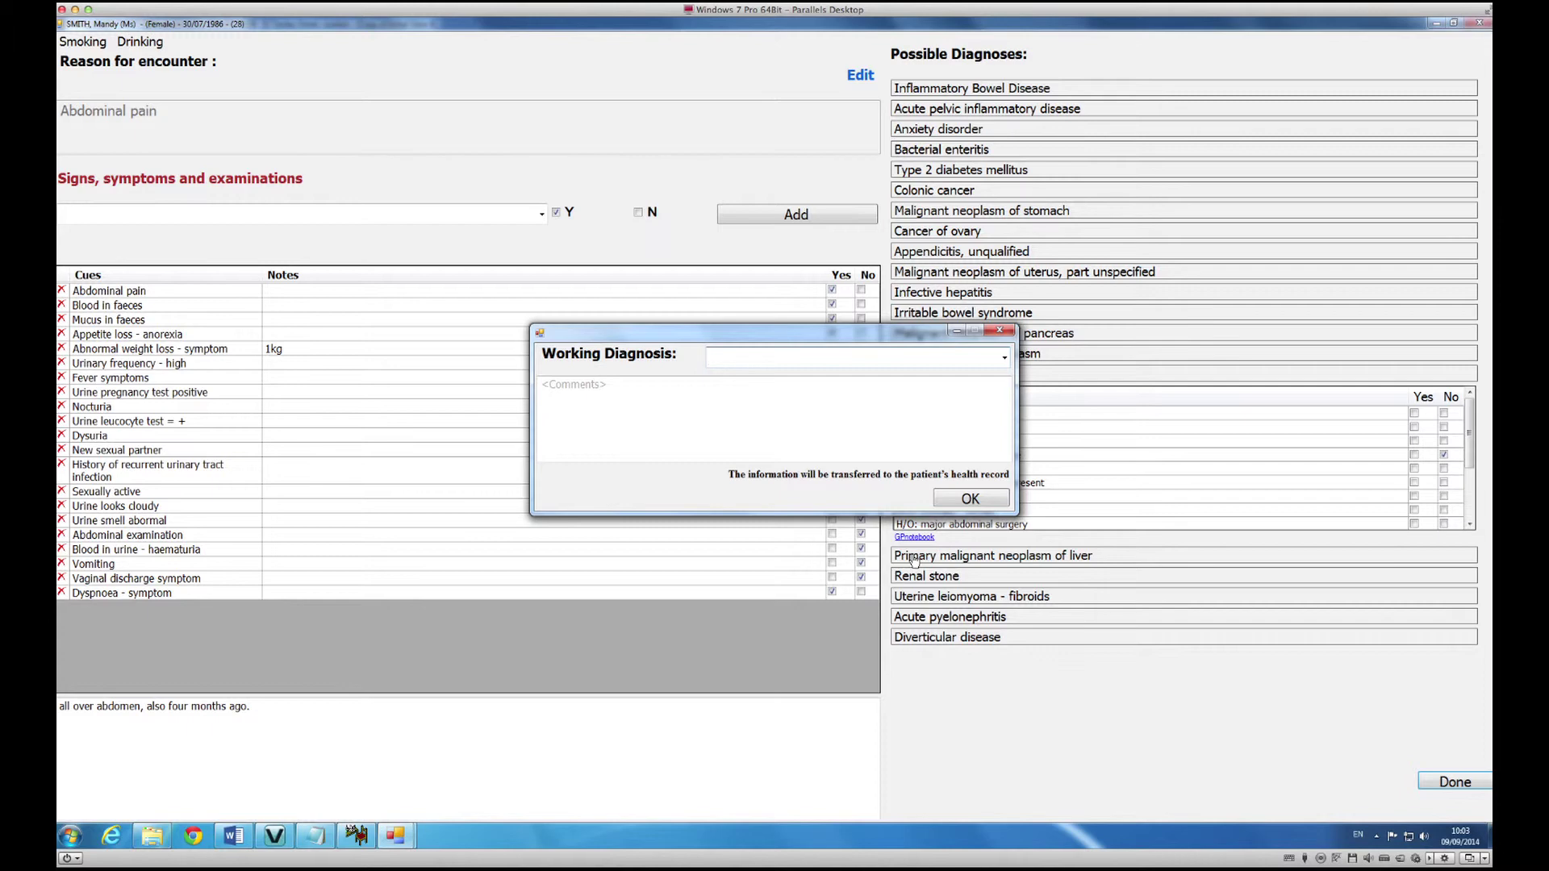
pyautogui.write('i')
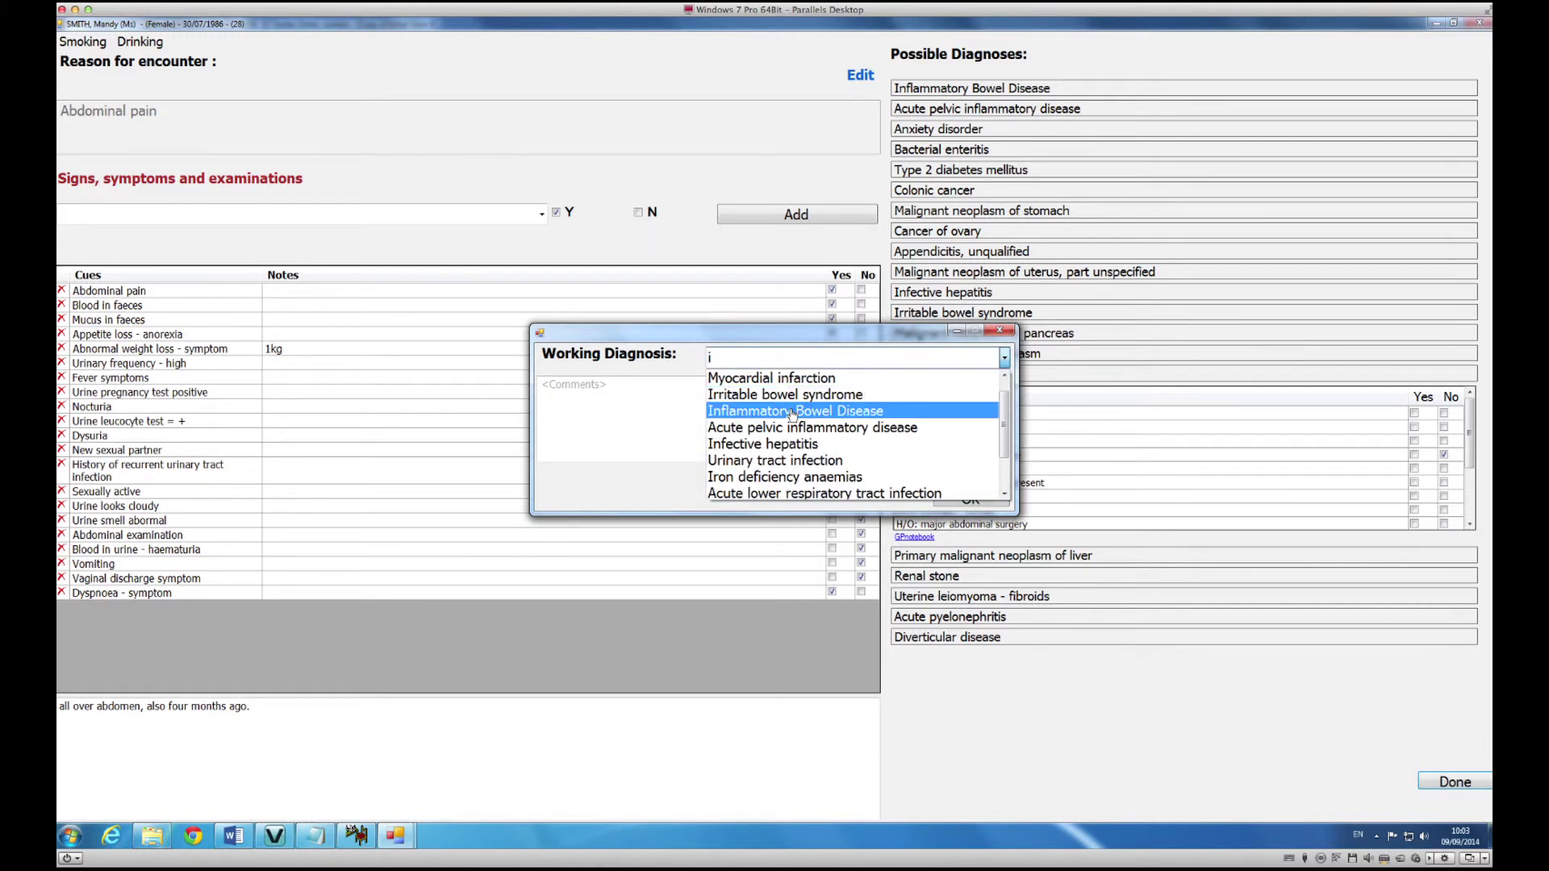
pyautogui.click(792, 411)
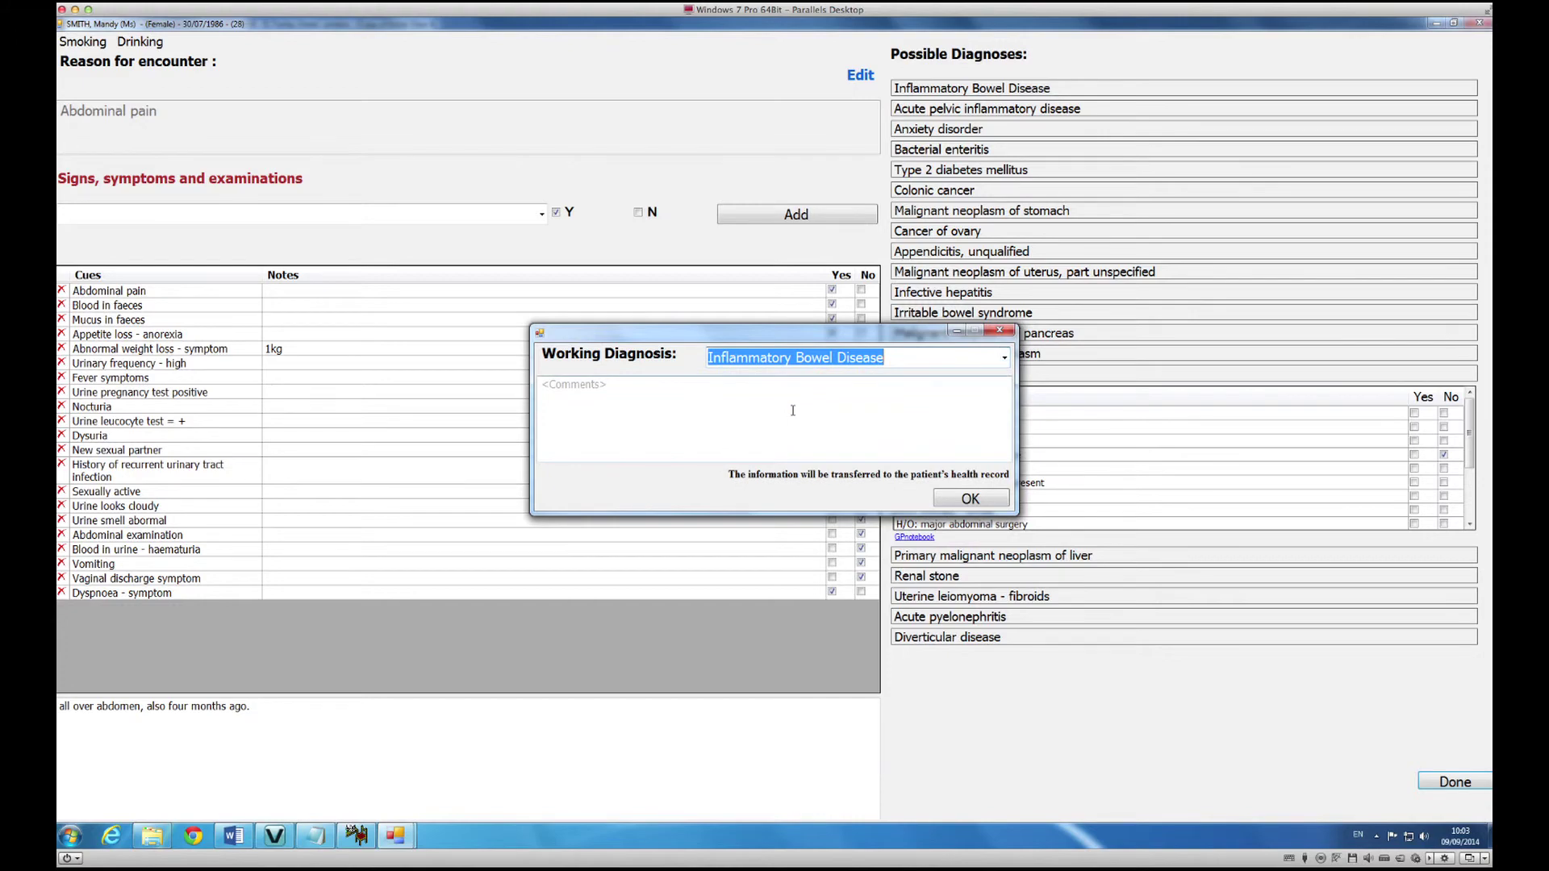
pyautogui.click(973, 500)
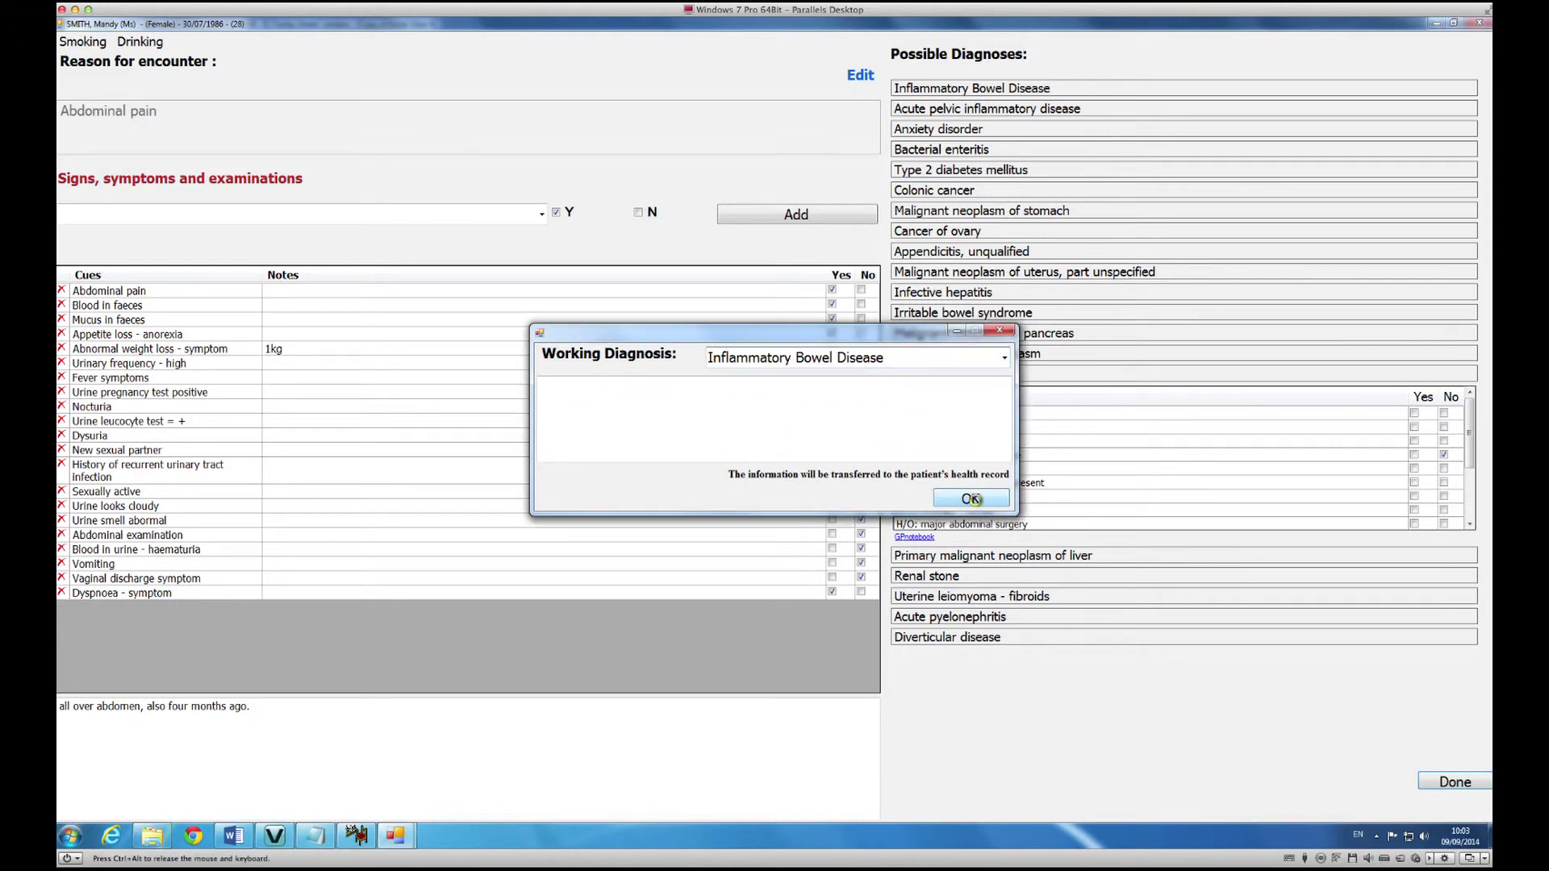